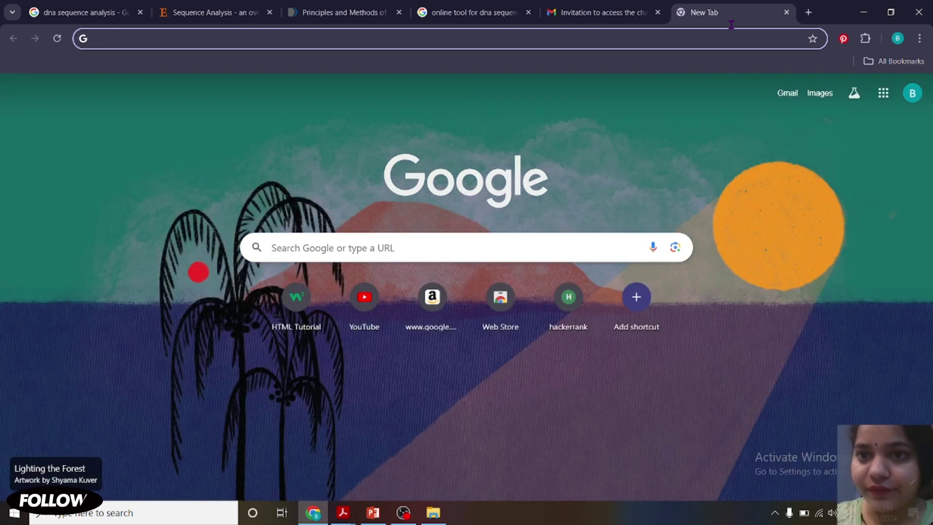
Search Google for "ncbi" and open the National Center for Biotechnology Information homepage.
{"action": "left_click", "coordinate": [467, 248]}
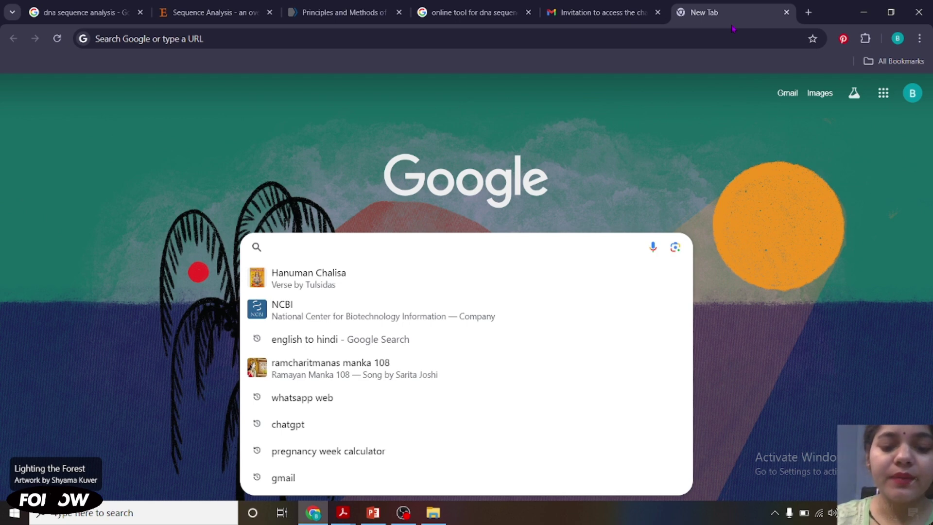
{"action": "type", "text": "ncbi"}
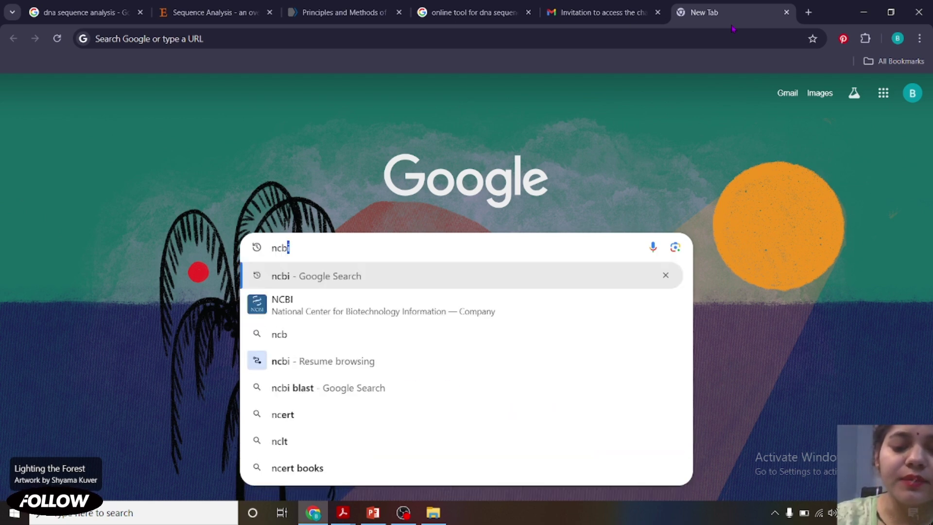
{"action": "key", "text": "Return"}
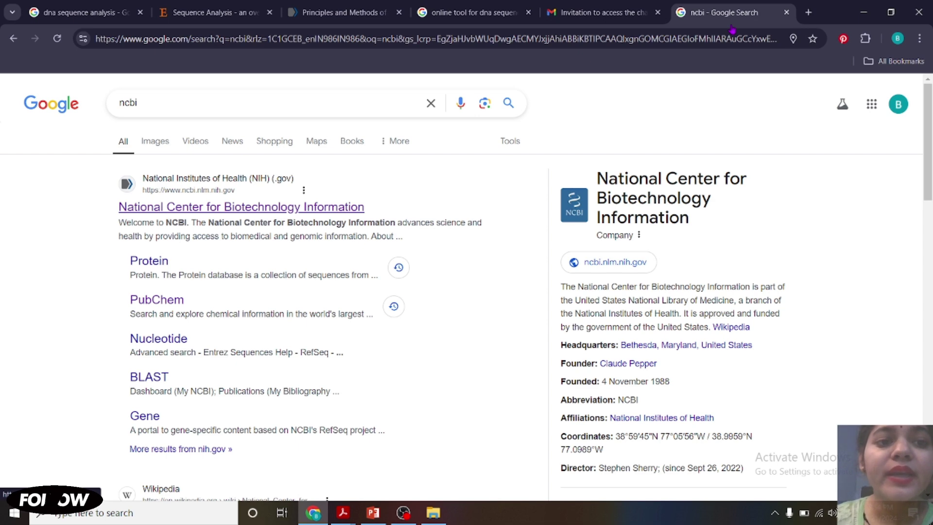
{"action": "left_click", "coordinate": [241, 206]}
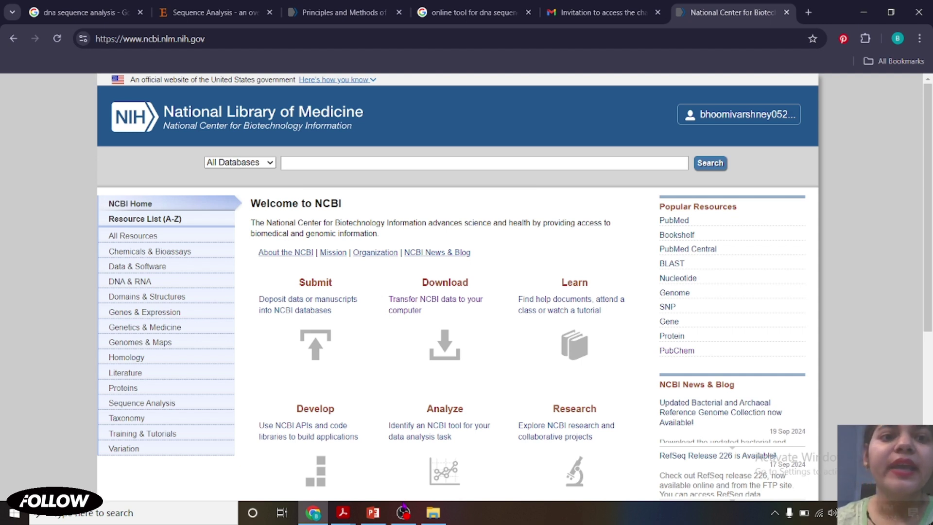
Look through the list of databases that can be searched on NCBI, from Assembly to ToolKitAll.
{"action": "left_click", "coordinate": [240, 163]}
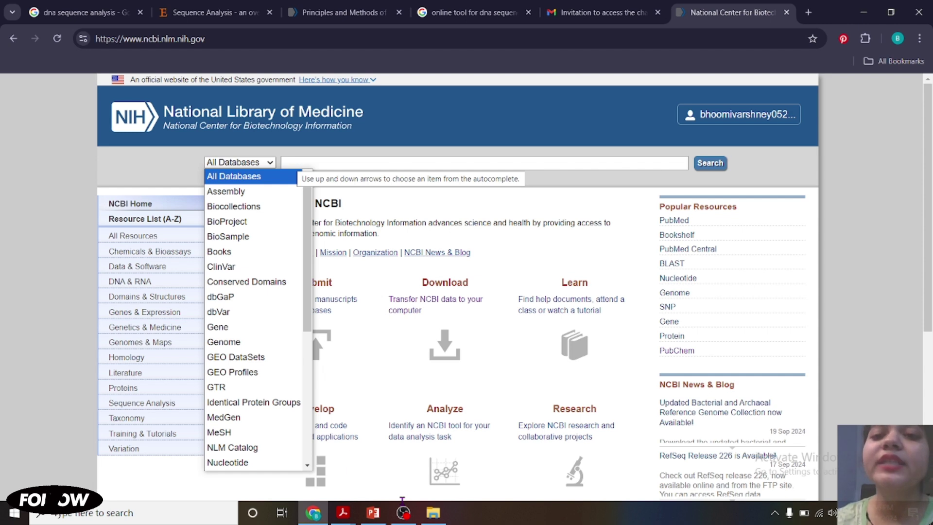
{"action": "key", "text": "Down"}
{"action": "key", "text": "Down"}
{"action": "key", "text": "Down"}
{"action": "key", "text": "Down"}
{"action": "key", "text": "Down"}
{"action": "key", "text": "Down"}
{"action": "key", "text": "Down"}
{"action": "key", "text": "Down"}
{"action": "key", "text": "Down"}
{"action": "key", "text": "Down"}
{"action": "key", "text": "Down"}
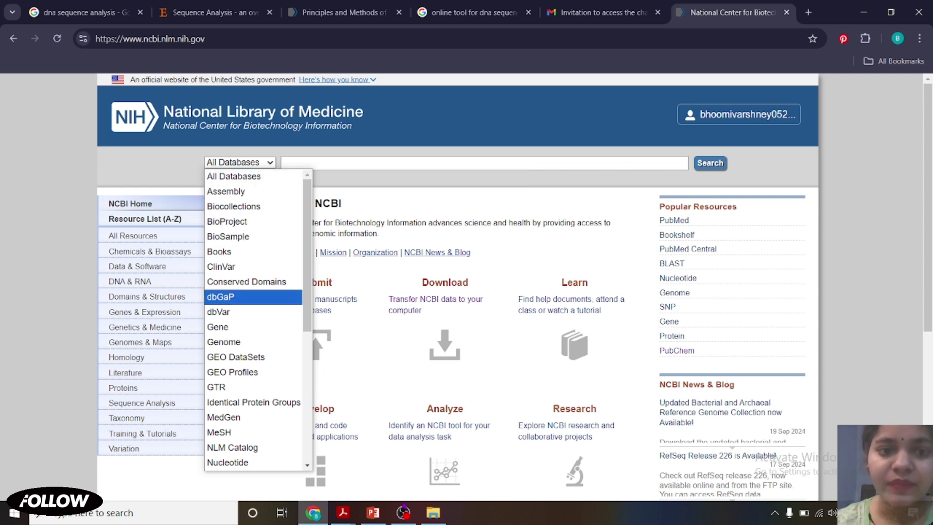
{"action": "key", "text": "Down"}
{"action": "key", "text": "Down"}
{"action": "key", "text": "Down"}
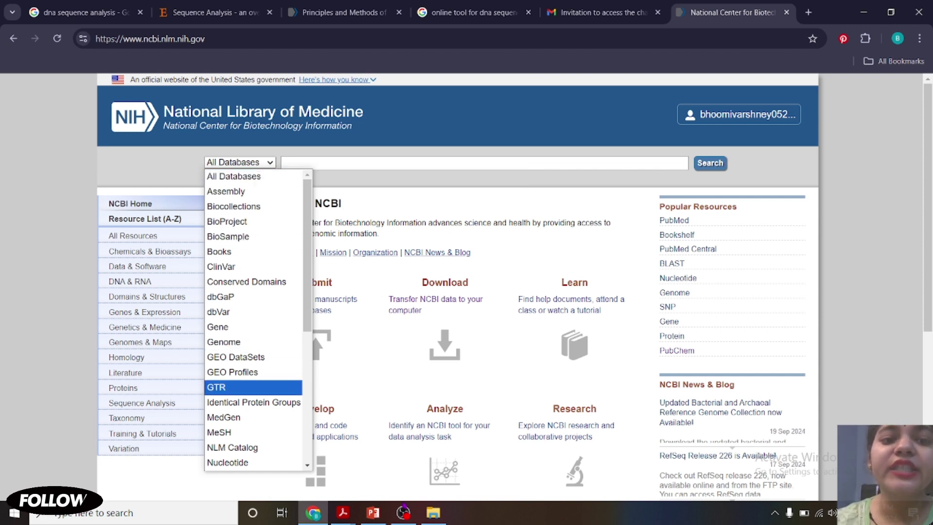
{"action": "key", "text": "Down"}
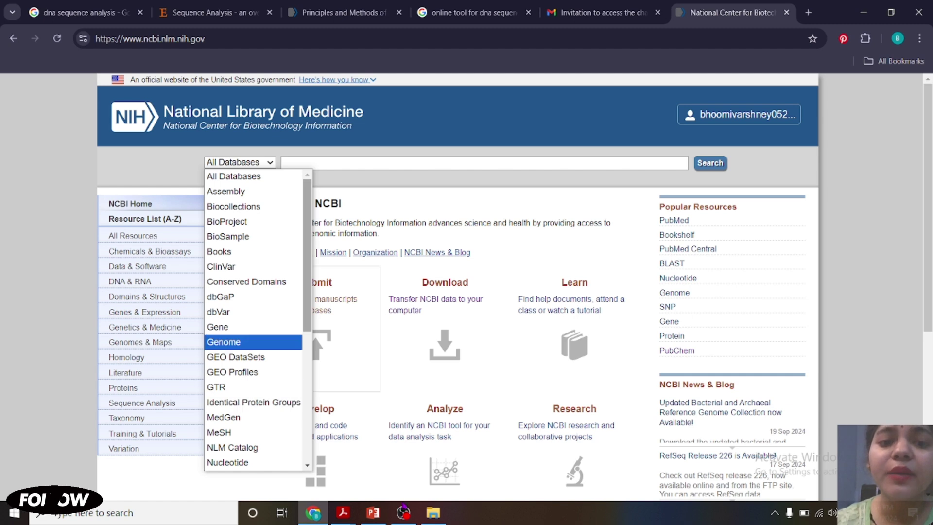
{"action": "left_click_drag", "start_coordinate": [307, 322], "coordinate": [308, 391]}
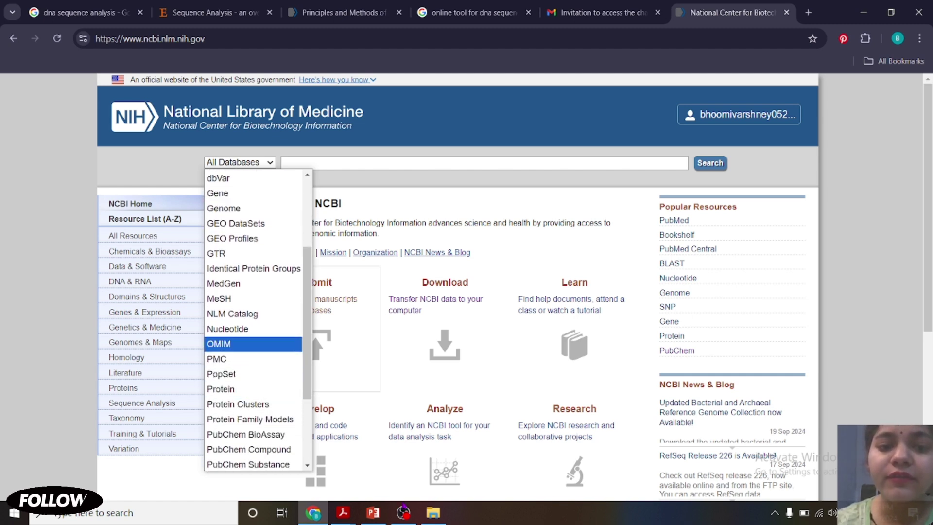
{"action": "left_click_drag", "start_coordinate": [307, 329], "coordinate": [308, 385]}
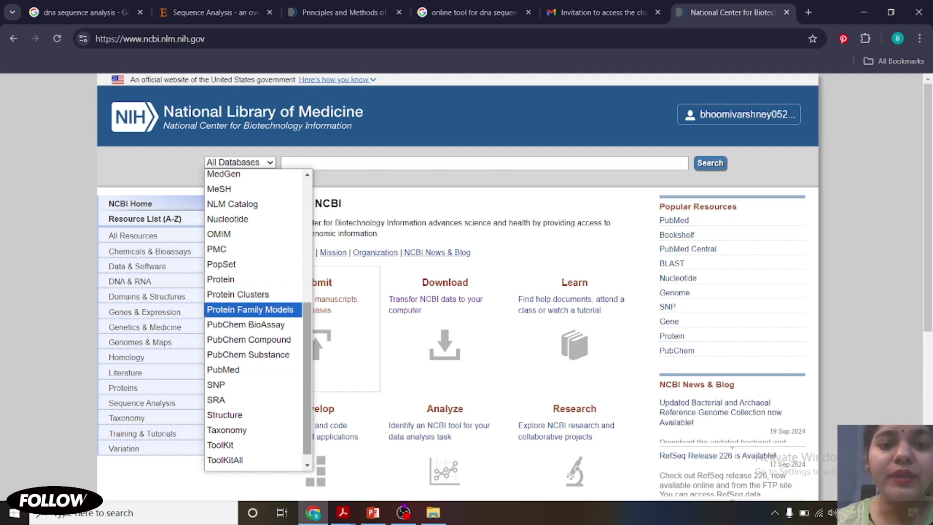
{"action": "scroll", "coordinate": [250, 309], "scroll_direction": "up", "scroll_amount": 1}
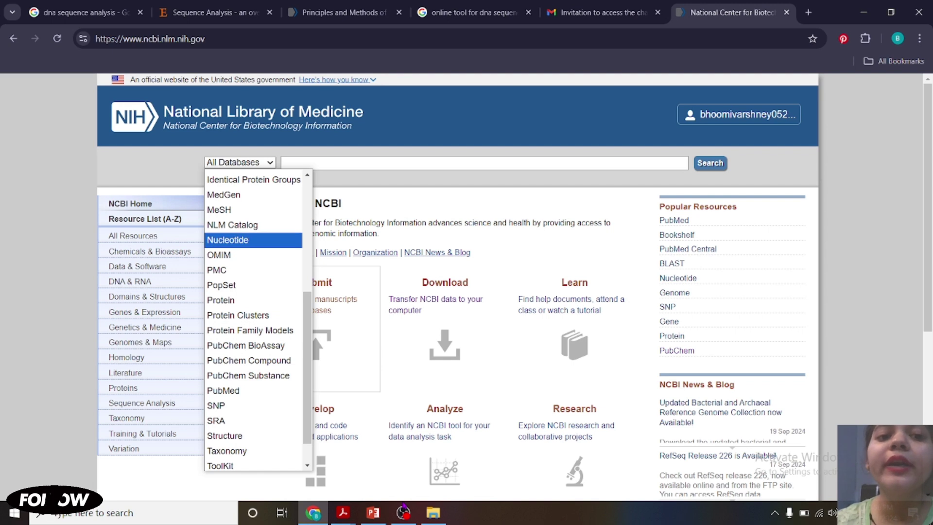
Set the NCBI search database to Nucleotide.
{"action": "left_click", "coordinate": [233, 225]}
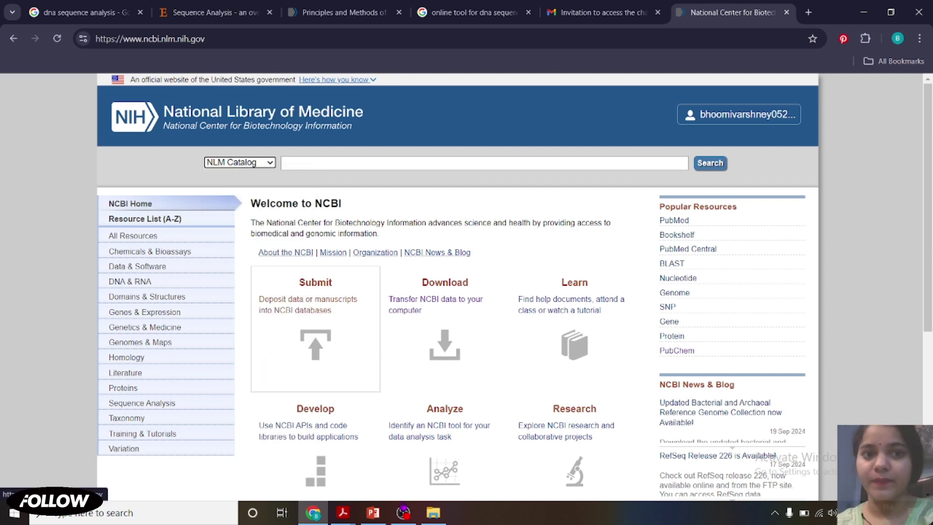
{"action": "left_click", "coordinate": [240, 162]}
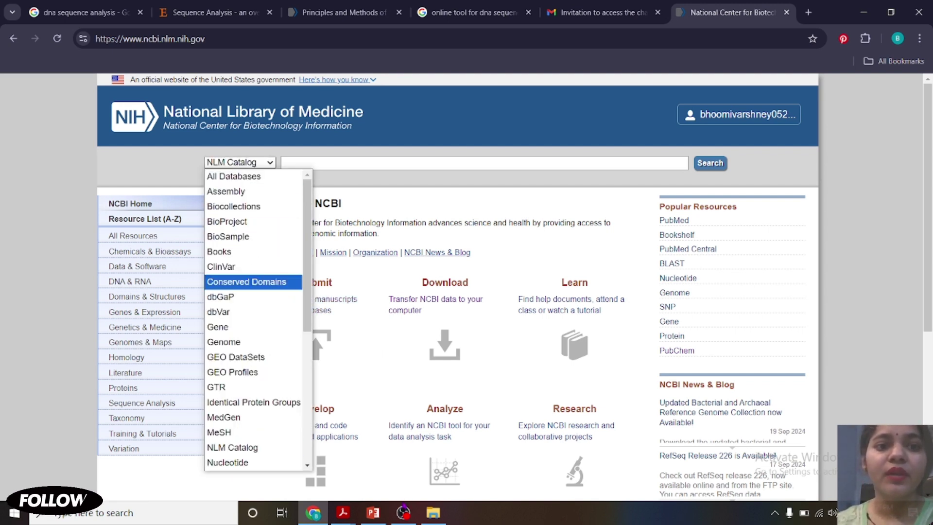
{"action": "scroll", "coordinate": [246, 272], "scroll_direction": "down", "scroll_amount": 1}
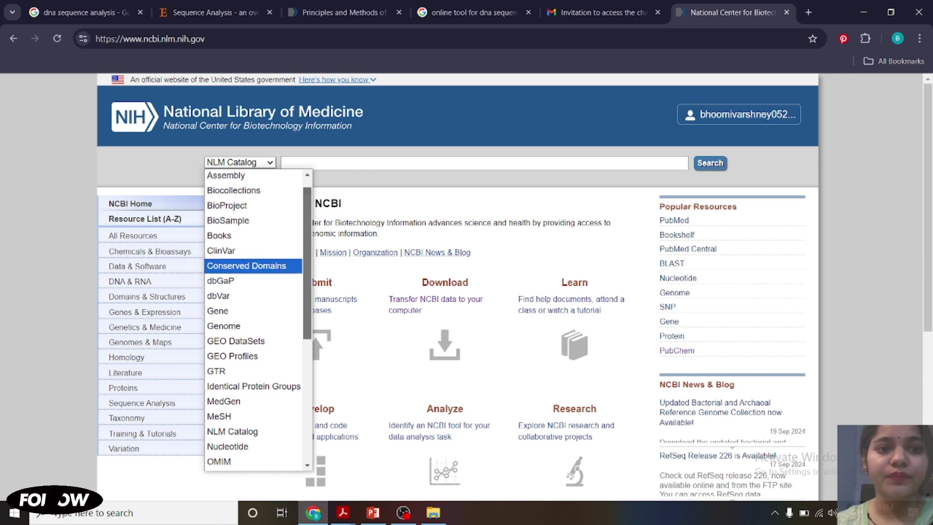
{"action": "scroll", "coordinate": [253, 321], "scroll_direction": "down", "scroll_amount": 6}
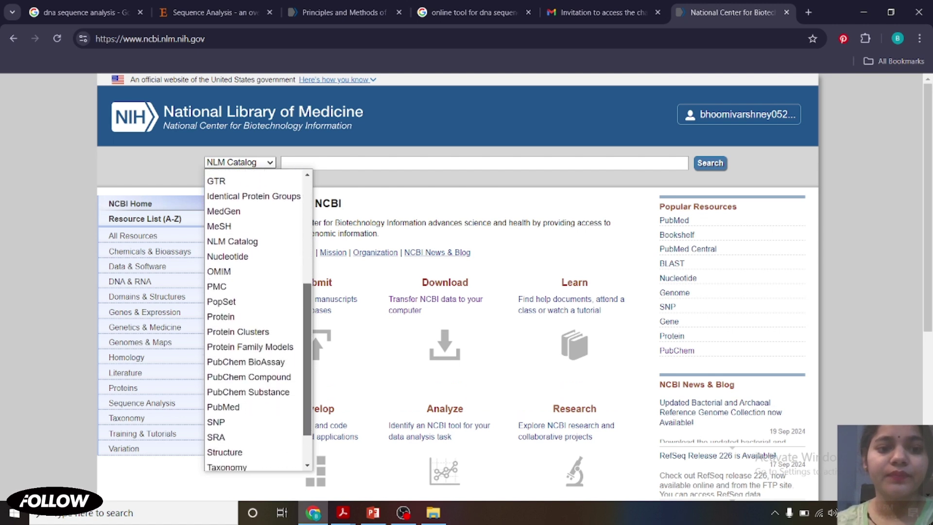
{"action": "scroll", "coordinate": [252, 321], "scroll_direction": "down", "scroll_amount": 1}
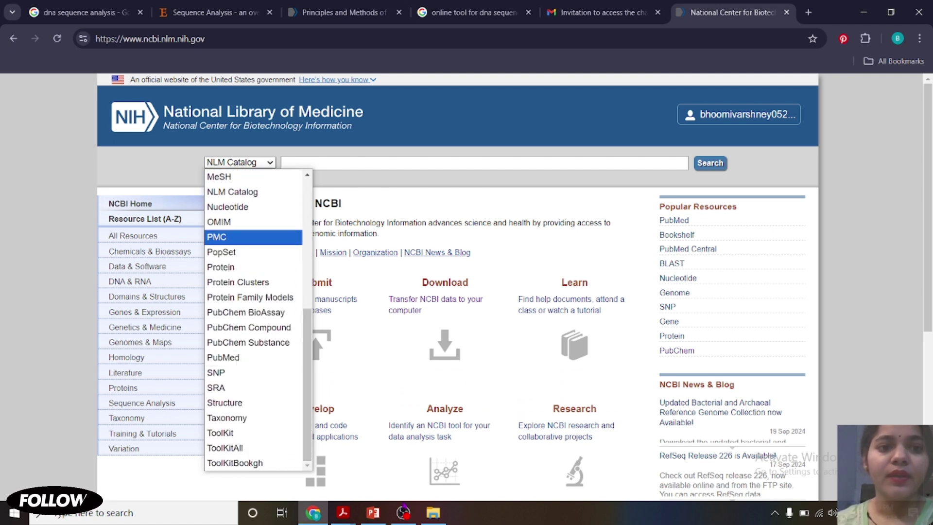
{"action": "left_click", "coordinate": [228, 206]}
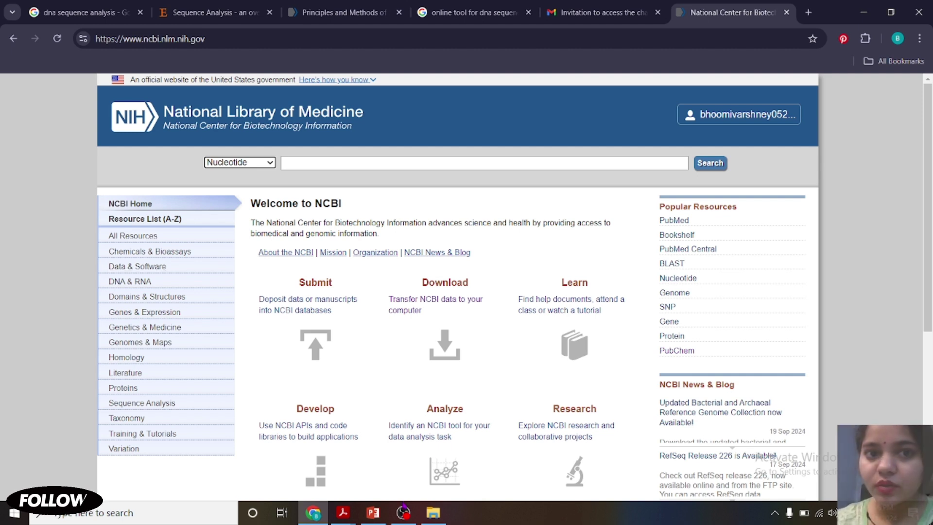
Search the Nucleotide database for "p53".
{"action": "key", "text": "Tab"}
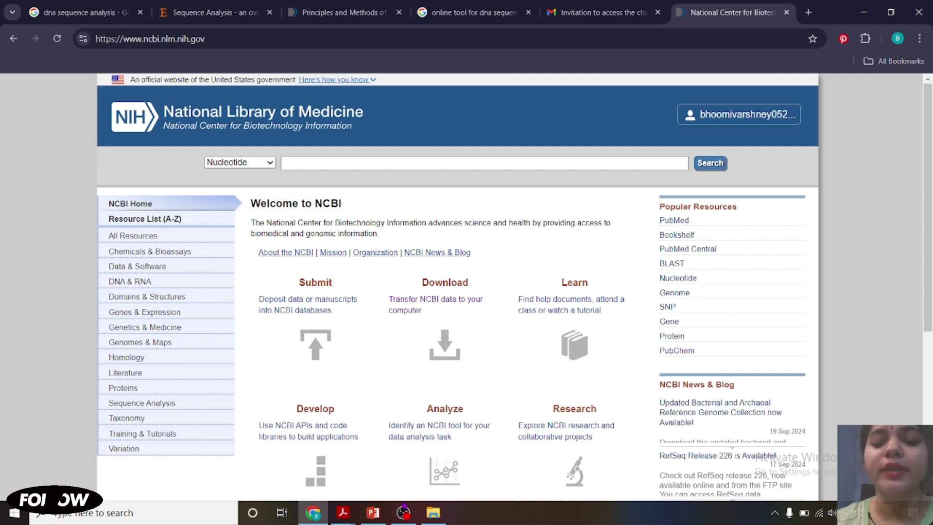
{"action": "type", "text": "p53"}
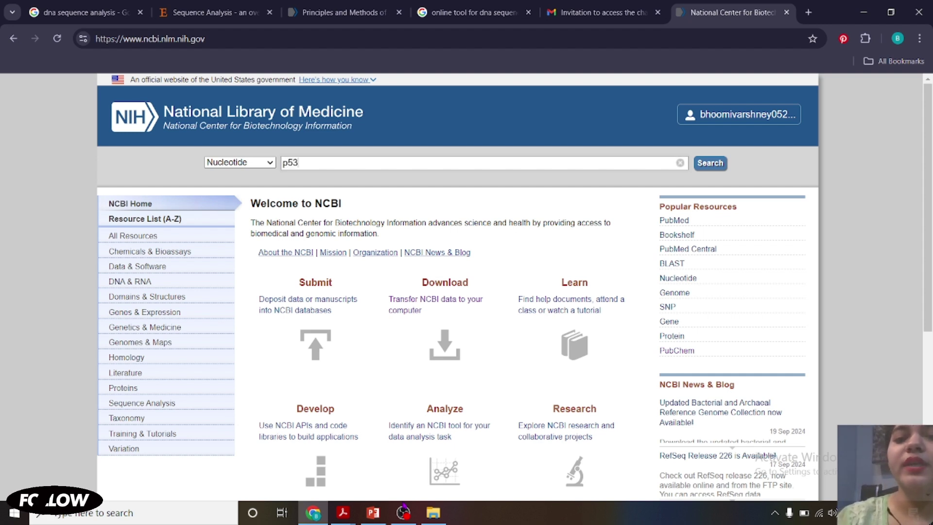
{"action": "key", "text": "Return"}
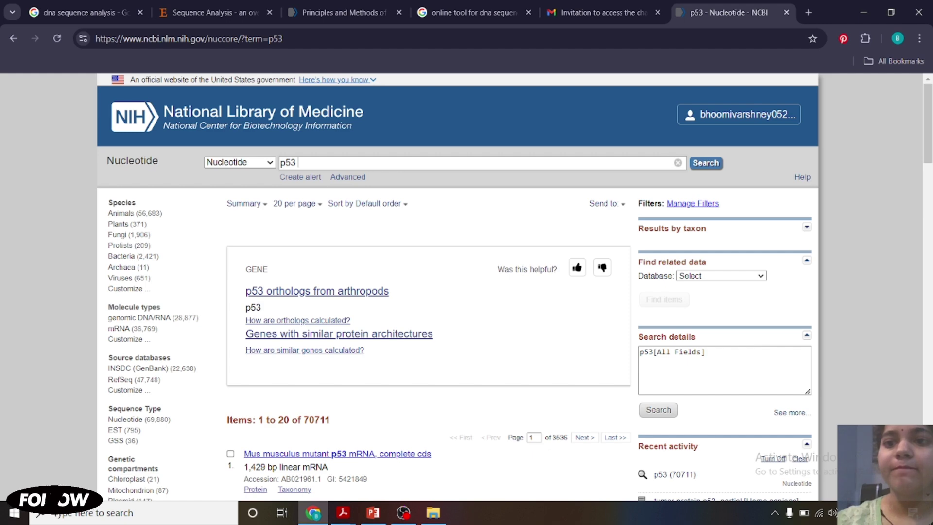
Try limiting the p53 results to the Animals species group and remove that filter again.
{"action": "scroll", "coordinate": [467, 287], "scroll_direction": "down", "scroll_amount": 2}
{"action": "scroll", "coordinate": [466, 286], "scroll_direction": "up", "scroll_amount": 1}
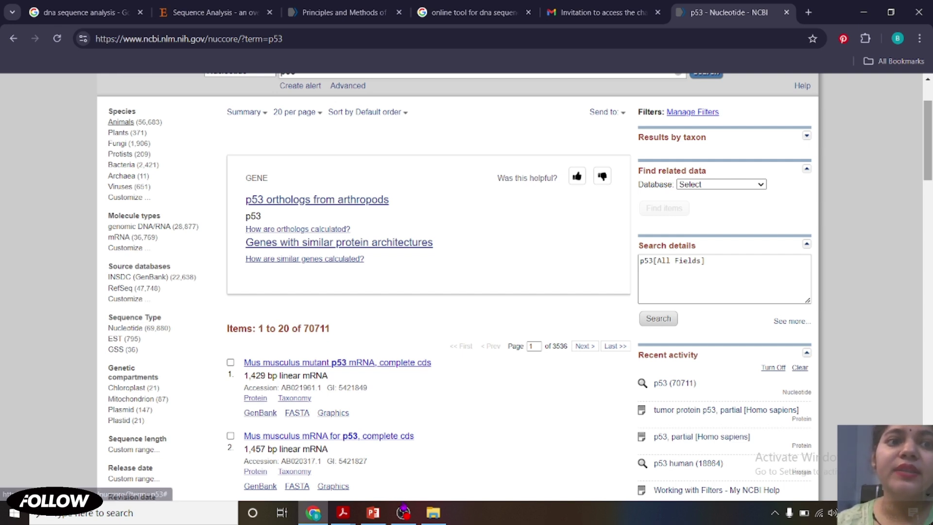
{"action": "left_click", "coordinate": [120, 122]}
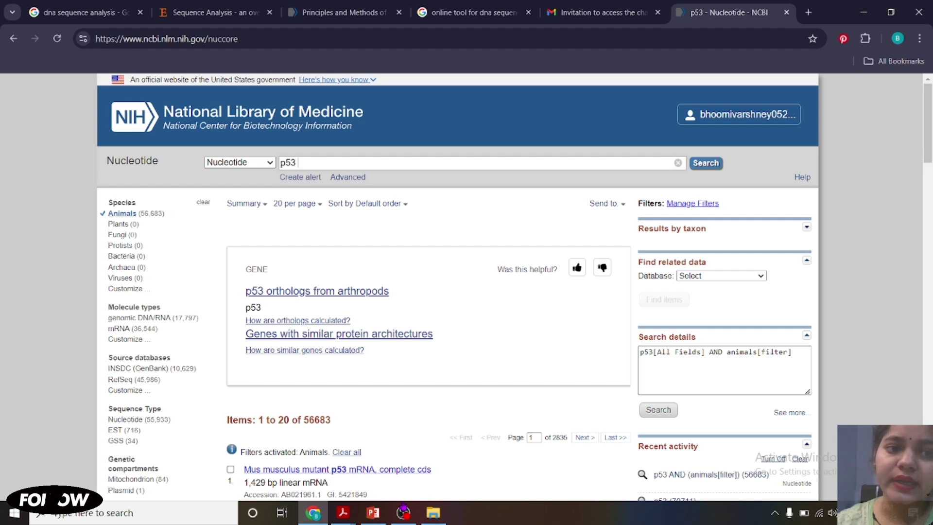
{"action": "left_click", "coordinate": [121, 213]}
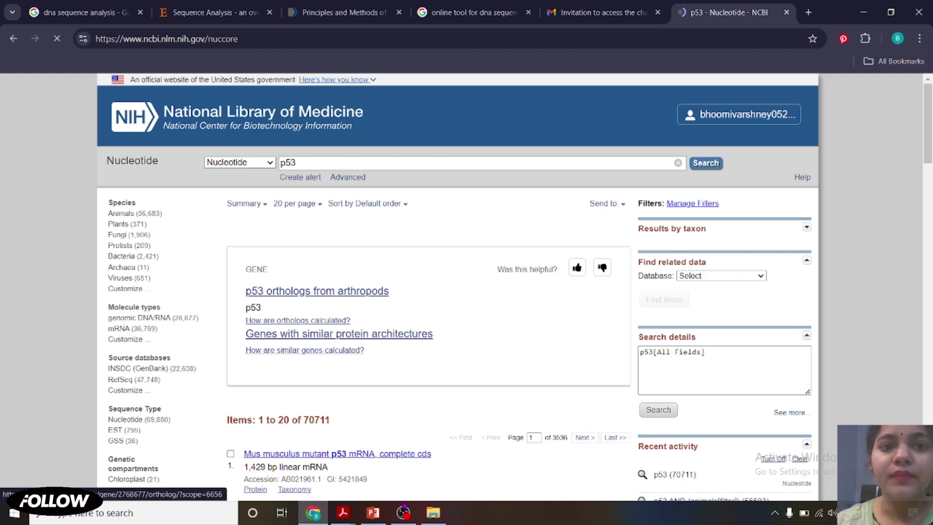
Filter the p53 results by Animals and view the customizable source database options without changing them.
{"action": "left_click_drag", "start_coordinate": [928, 121], "coordinate": [928, 145]}
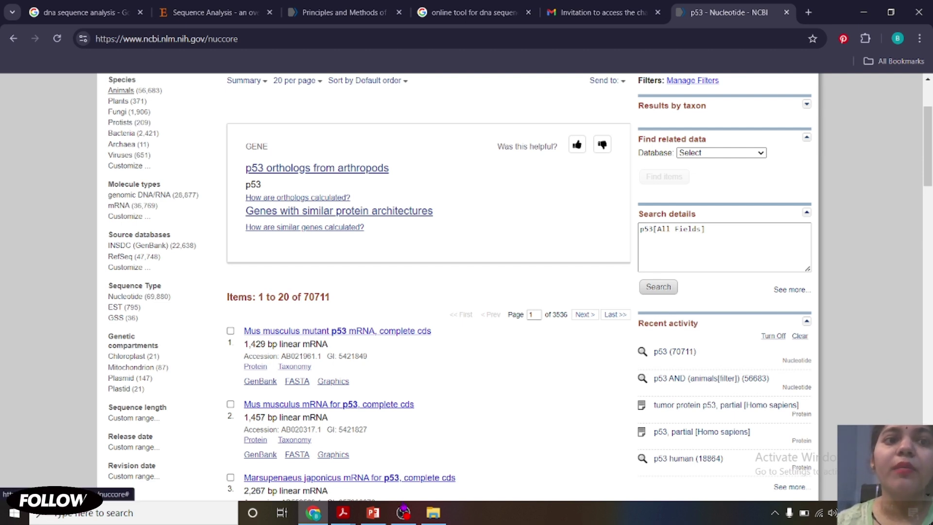
{"action": "left_click", "coordinate": [121, 90]}
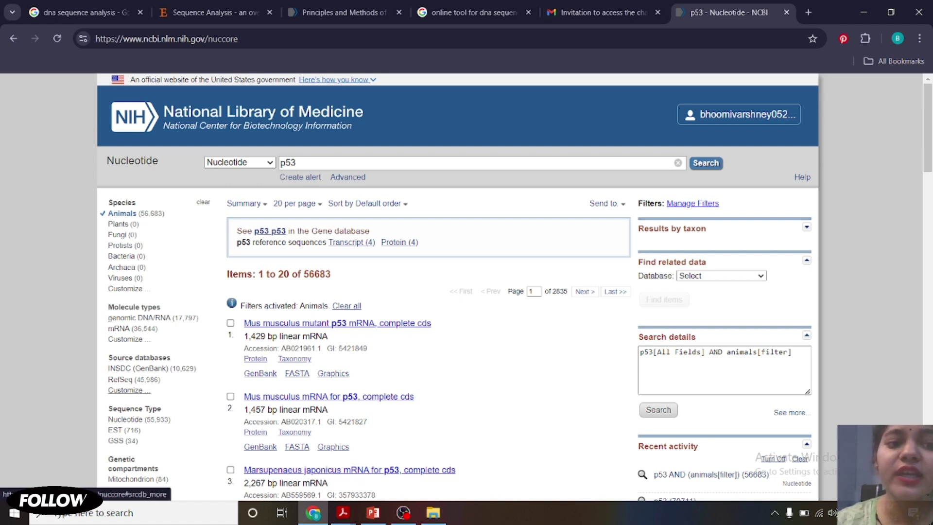
{"action": "left_click", "coordinate": [129, 390]}
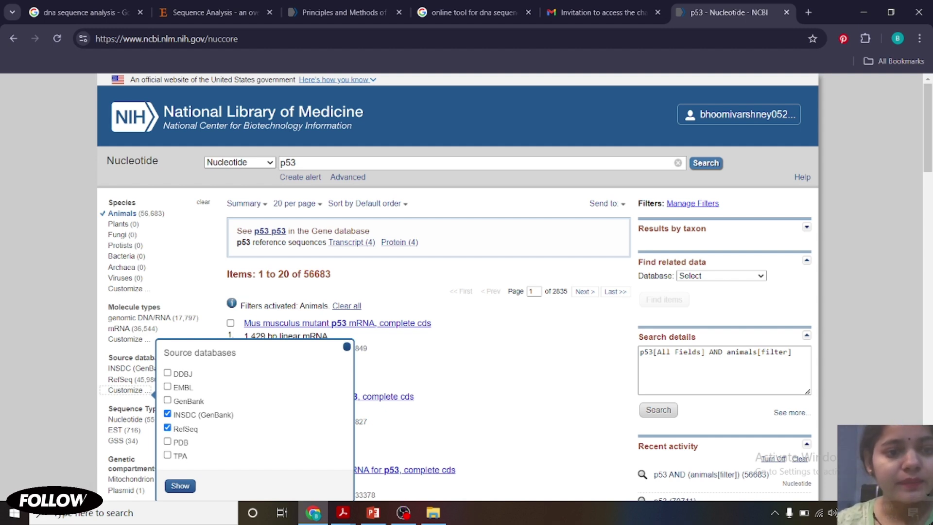
{"action": "left_click", "coordinate": [347, 347]}
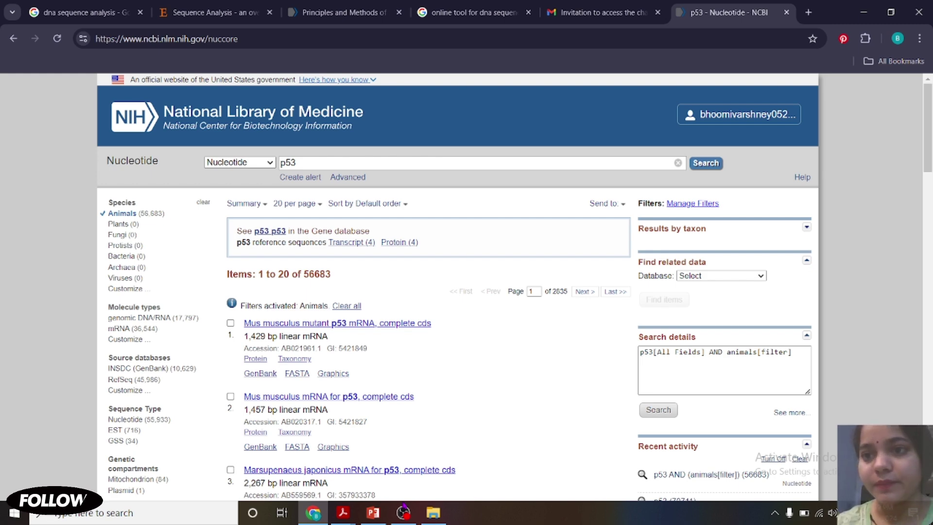
Look through the animal p53 entries and clear all active filters.
{"action": "scroll", "coordinate": [457, 287], "scroll_direction": "down", "scroll_amount": 2}
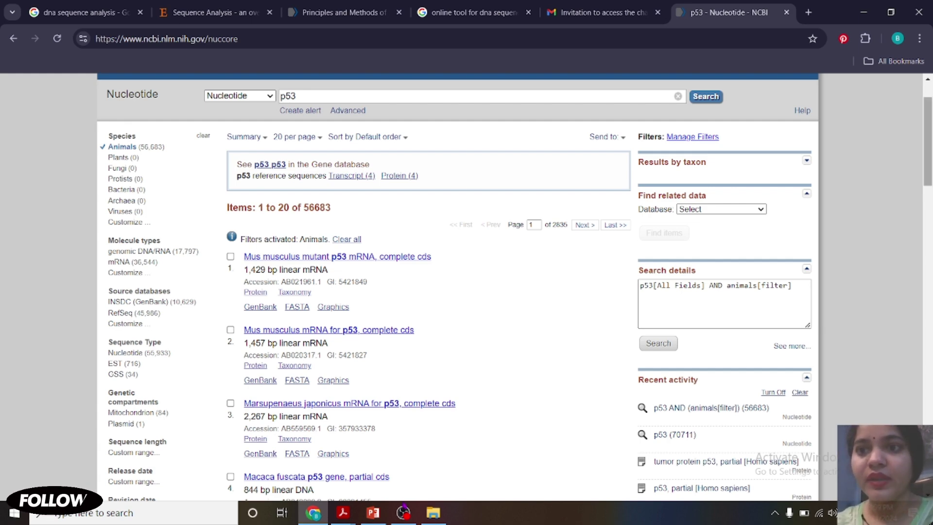
{"action": "scroll", "coordinate": [927, 141], "scroll_direction": "up", "scroll_amount": 1}
{"action": "scroll", "coordinate": [927, 141], "scroll_direction": "down", "scroll_amount": 5}
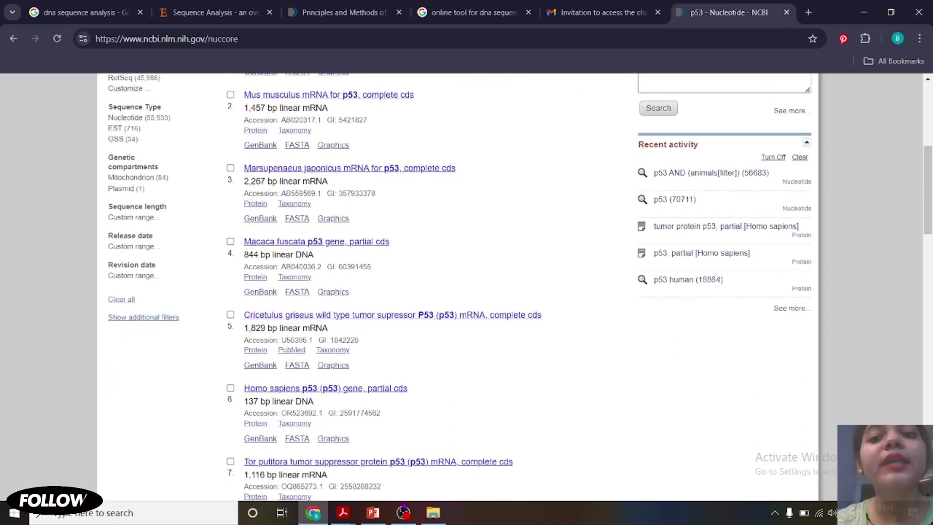
{"action": "mouse_move", "coordinate": [726, 226]}
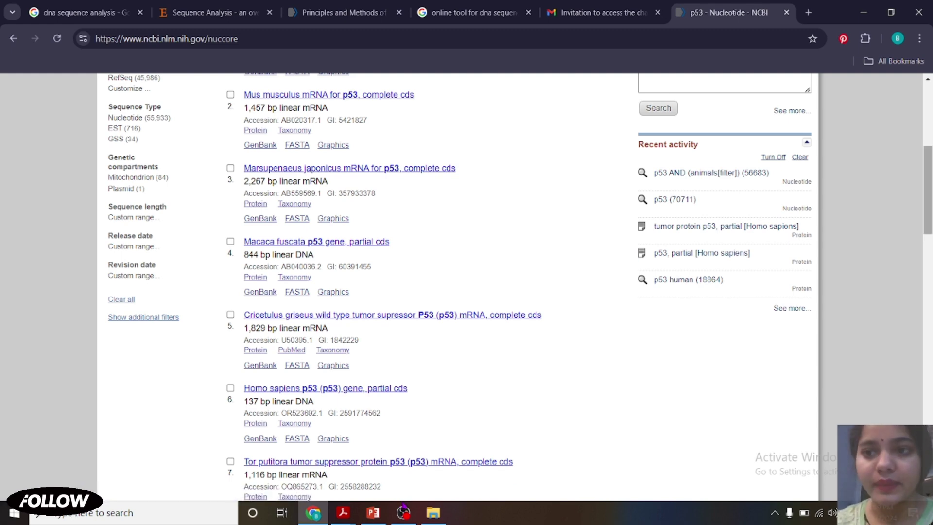
{"action": "scroll", "coordinate": [928, 190], "scroll_direction": "up", "scroll_amount": 2}
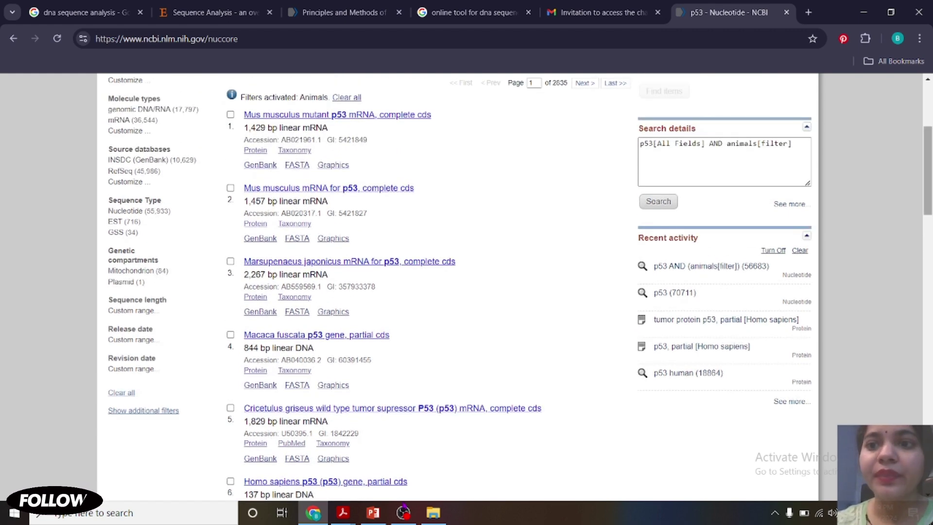
{"action": "scroll", "coordinate": [928, 170], "scroll_direction": "up", "scroll_amount": 1}
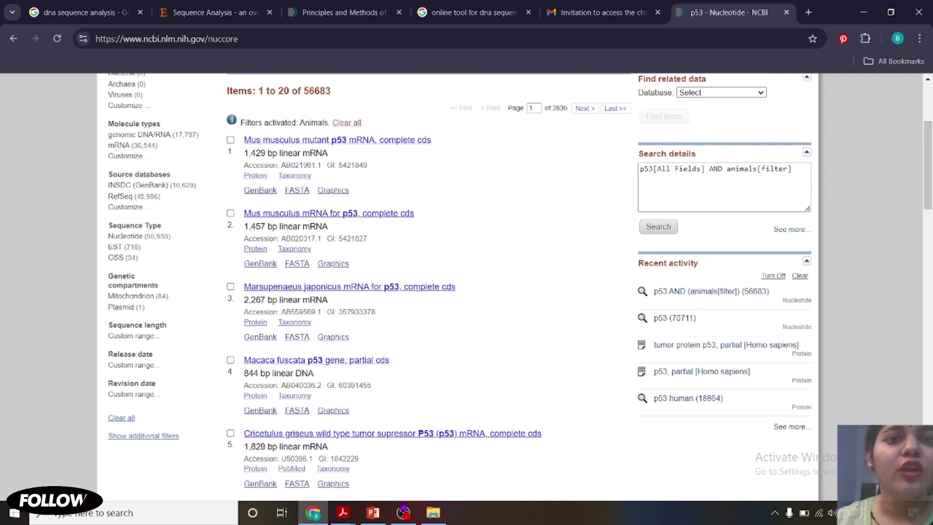
{"action": "left_click", "coordinate": [346, 122]}
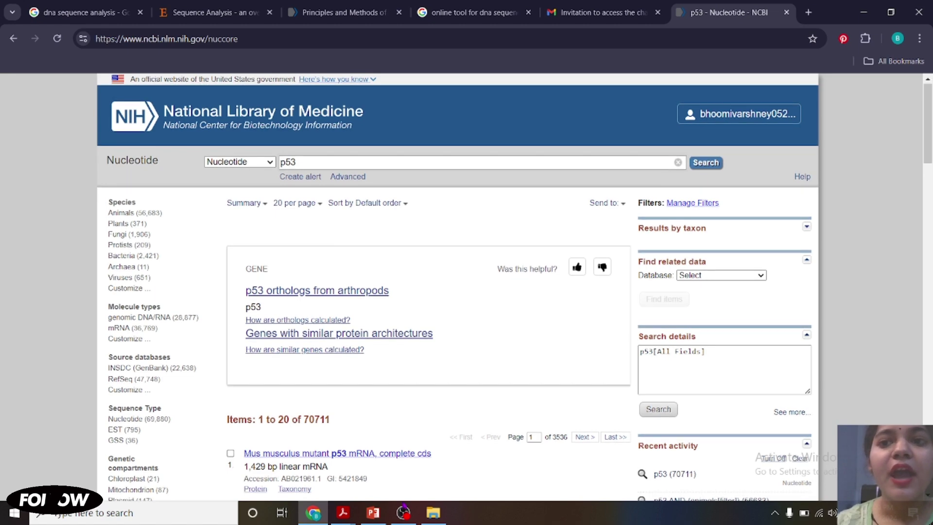
Look over the unfiltered list of p53 nucleotide records and its filter categories.
{"action": "scroll", "coordinate": [457, 287], "scroll_direction": "down", "scroll_amount": 3}
{"action": "scroll", "coordinate": [457, 287], "scroll_direction": "down", "scroll_amount": 1}
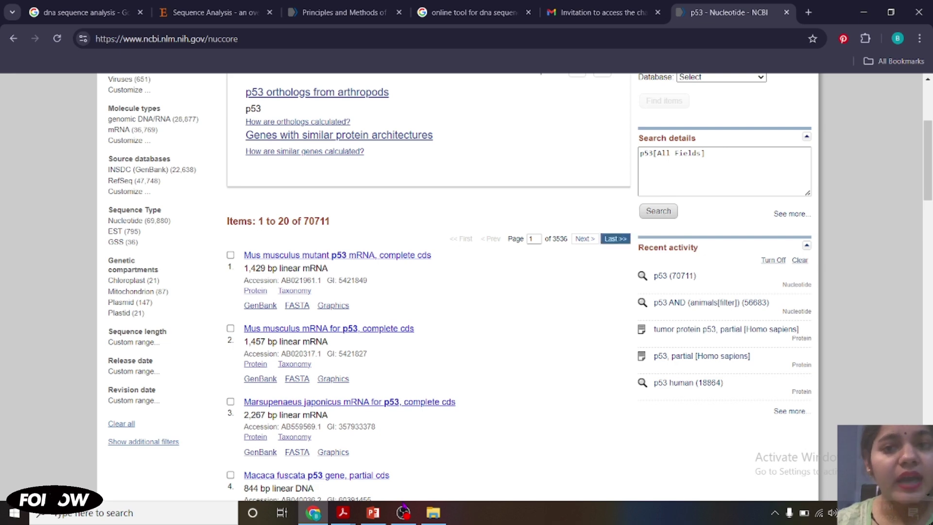
{"action": "scroll", "coordinate": [457, 286], "scroll_direction": "up", "scroll_amount": 2}
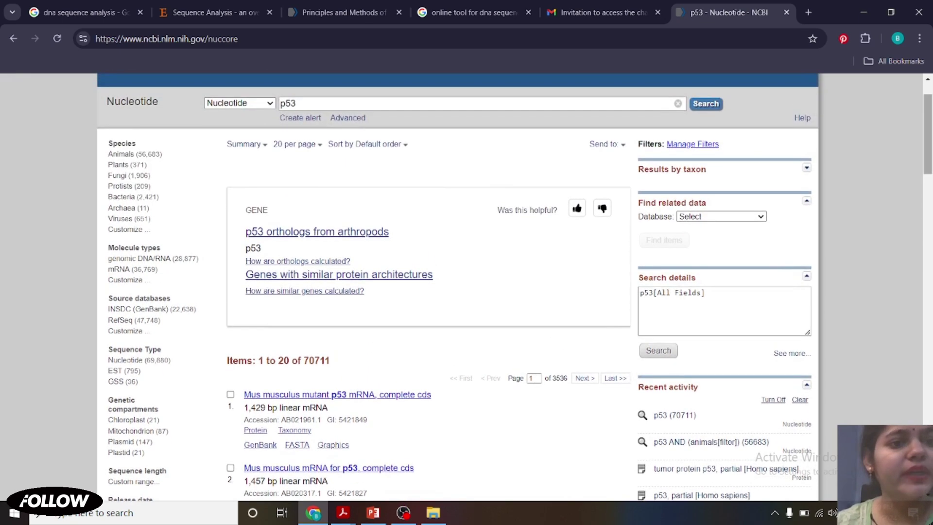
Open the Mus musculus mutant p53 mRNA, complete cds record from the p53 results.
{"action": "scroll", "coordinate": [457, 287], "scroll_direction": "down", "scroll_amount": 2}
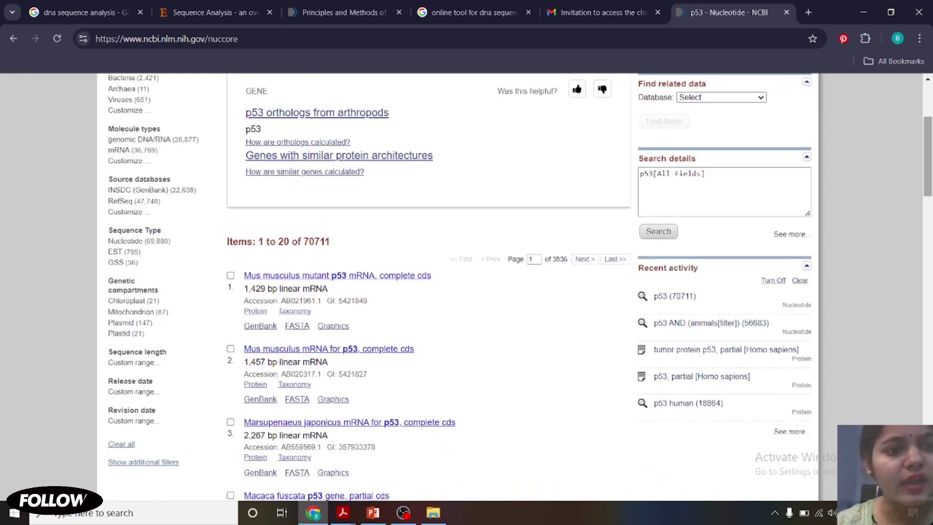
{"action": "scroll", "coordinate": [520, 287], "scroll_direction": "down", "scroll_amount": 1}
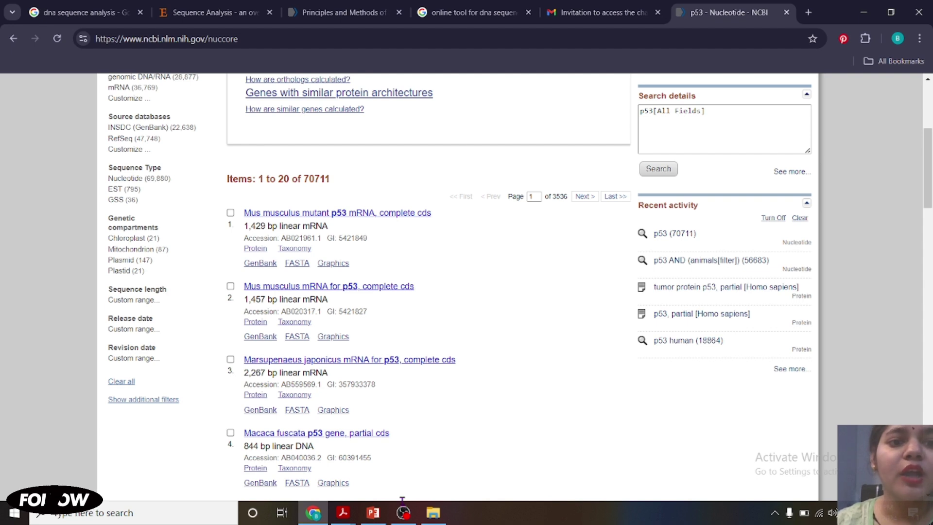
{"action": "left_click", "coordinate": [338, 212]}
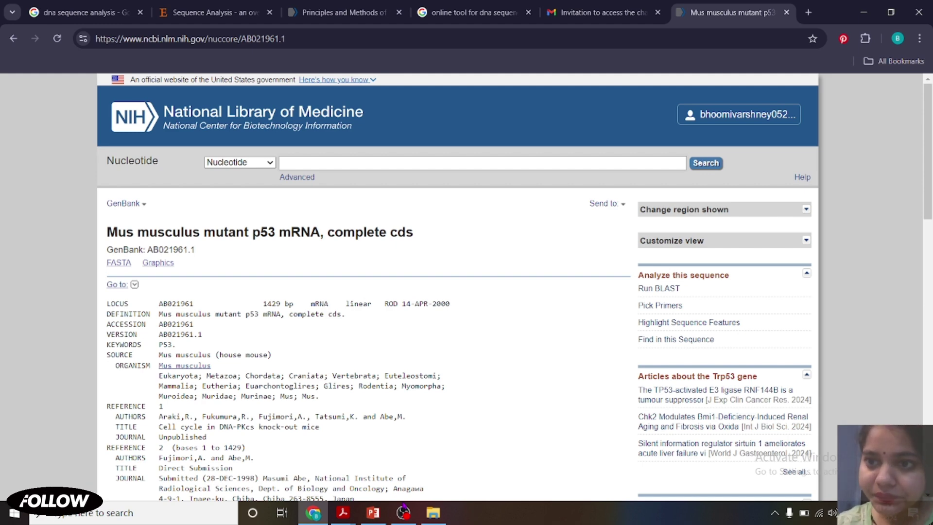
Read through the GenBank record, examining its source, references, features, translation and the nucleotide sequence under ORIGIN.
{"action": "scroll", "coordinate": [457, 287], "scroll_direction": "down", "scroll_amount": 1}
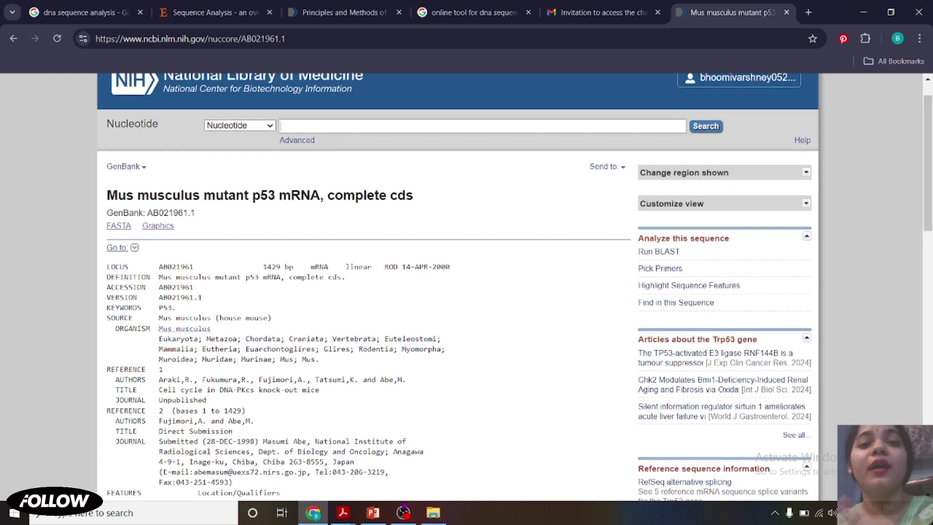
{"action": "scroll", "coordinate": [457, 286], "scroll_direction": "down", "scroll_amount": 1}
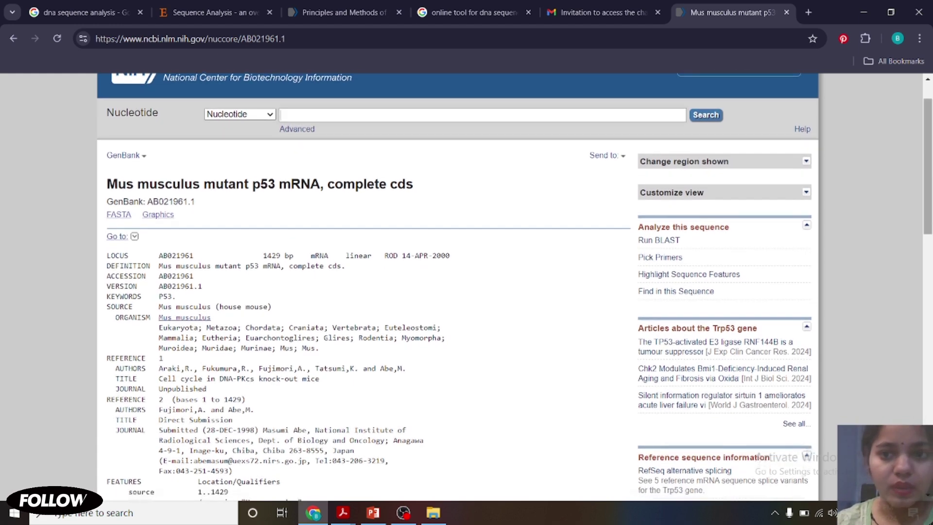
{"action": "scroll", "coordinate": [457, 286], "scroll_direction": "up", "scroll_amount": 1}
{"action": "scroll", "coordinate": [457, 287], "scroll_direction": "down", "scroll_amount": 1}
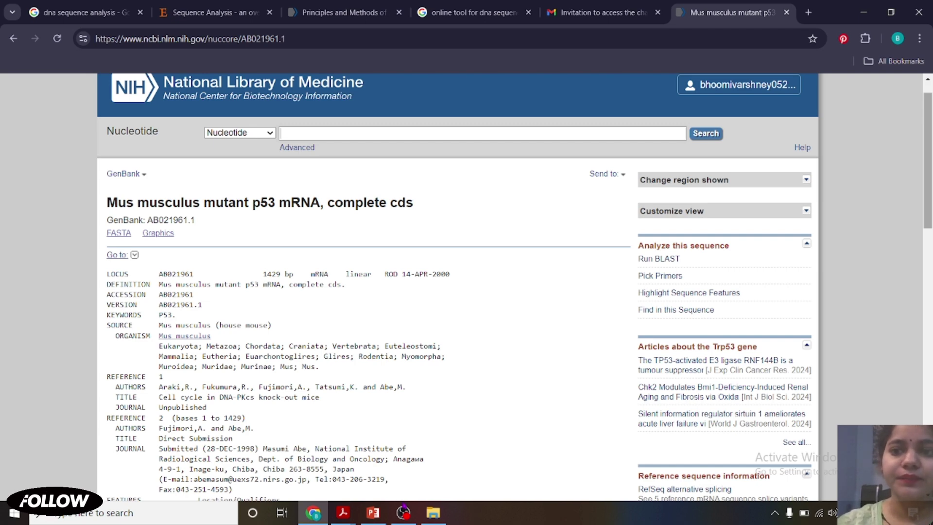
{"action": "scroll", "coordinate": [467, 287], "scroll_direction": "down", "scroll_amount": 2}
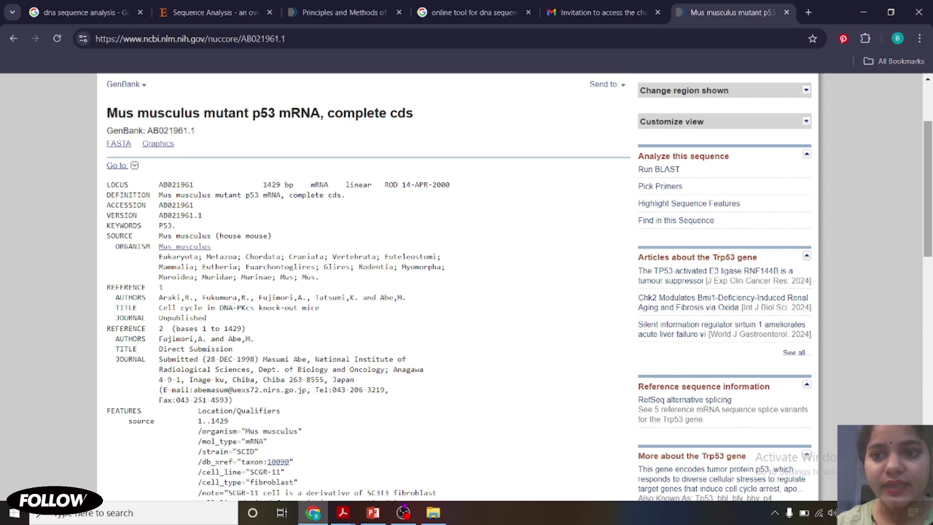
{"action": "scroll", "coordinate": [370, 287], "scroll_direction": "down", "scroll_amount": 7}
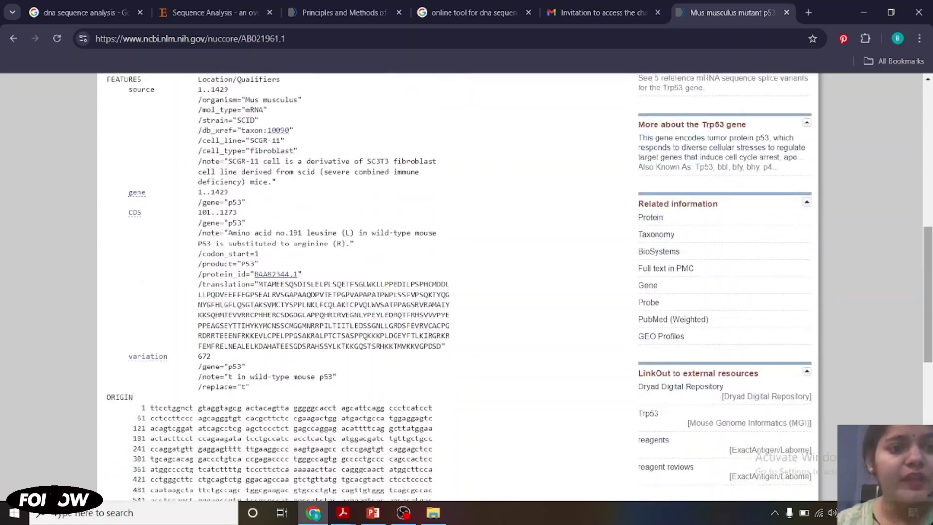
{"action": "scroll", "coordinate": [369, 286], "scroll_direction": "down", "scroll_amount": 1}
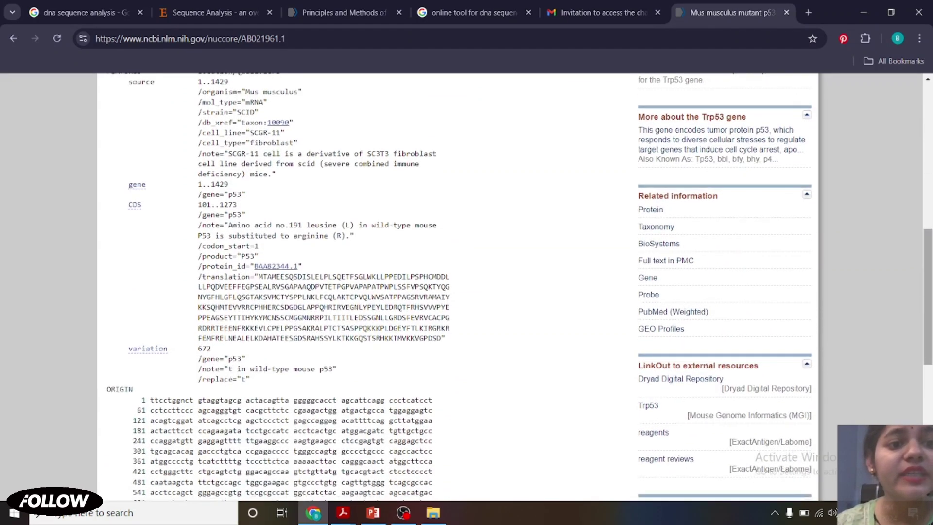
{"action": "left_click_drag", "start_coordinate": [928, 322], "coordinate": [928, 385]}
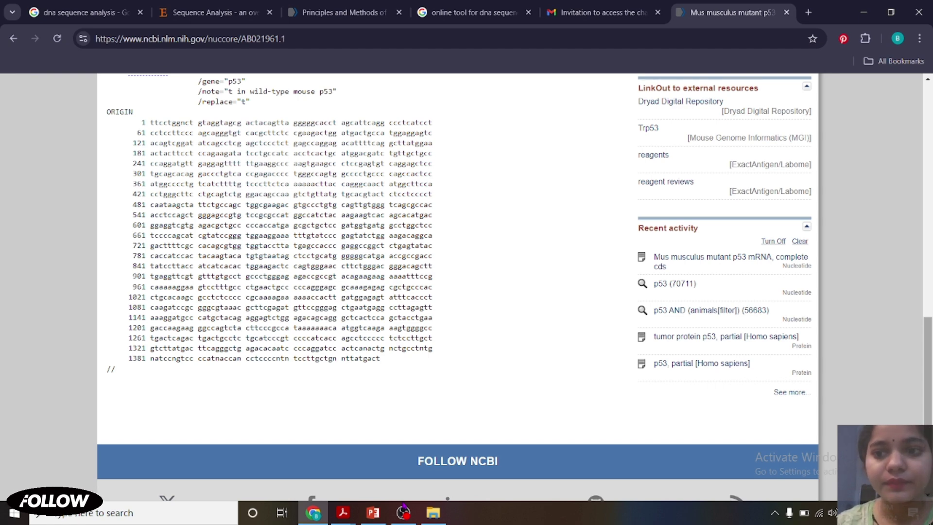
{"action": "scroll", "coordinate": [458, 287], "scroll_direction": "up", "scroll_amount": 1}
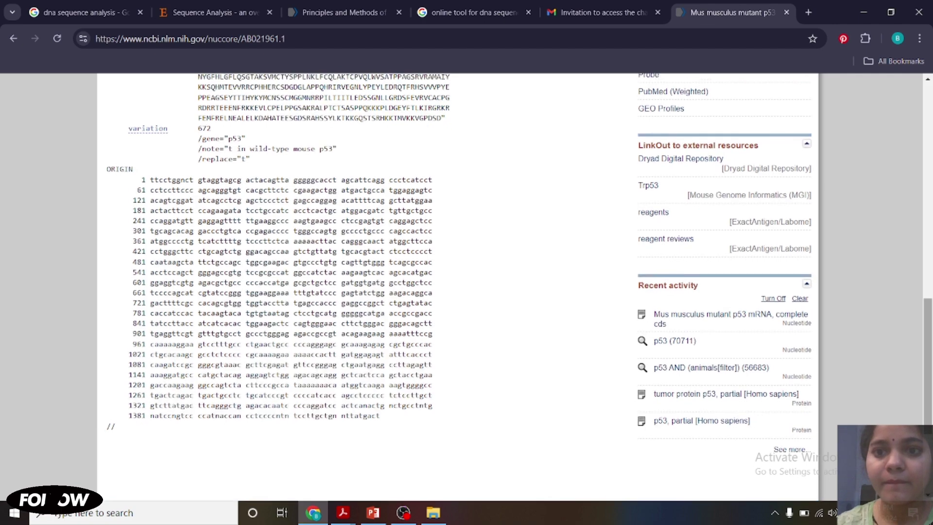
{"action": "scroll", "coordinate": [458, 287], "scroll_direction": "up", "scroll_amount": 1}
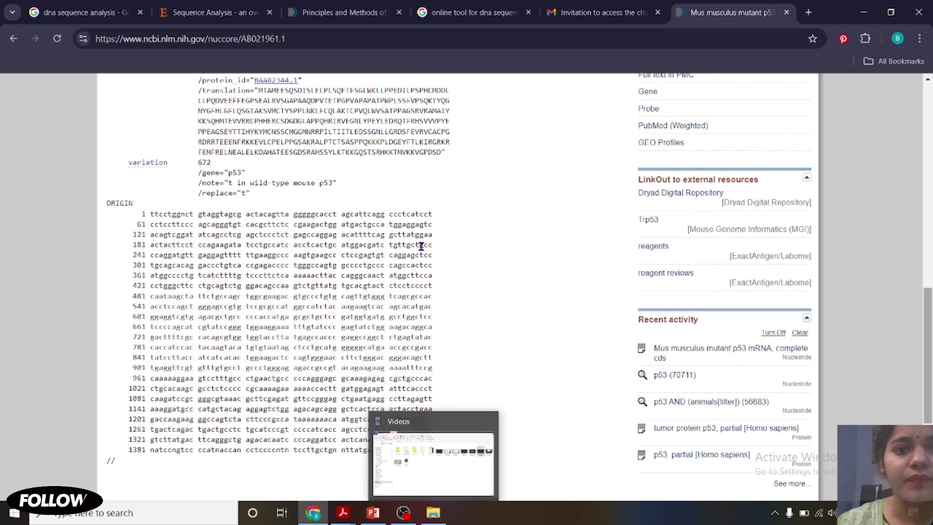
{"action": "scroll", "coordinate": [544, 210], "scroll_direction": "up", "scroll_amount": 1}
{"action": "scroll", "coordinate": [544, 210], "scroll_direction": "up", "scroll_amount": 15}
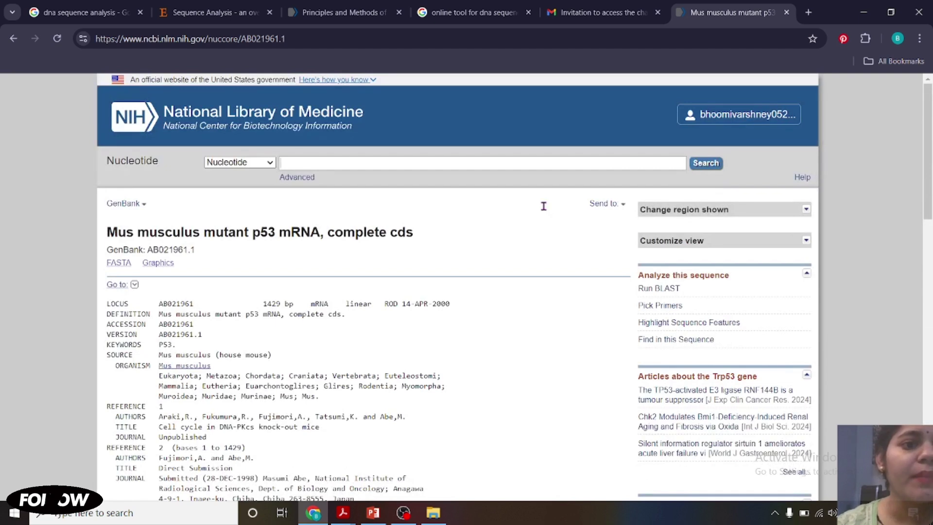
Display the record in FASTA format and dismiss the survey invitation.
{"action": "left_click", "coordinate": [127, 204]}
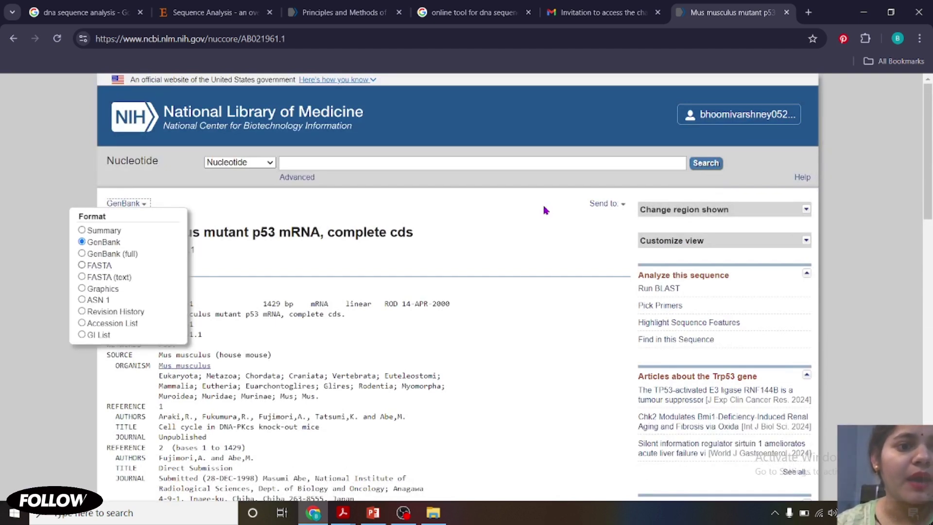
{"action": "left_click", "coordinate": [82, 265]}
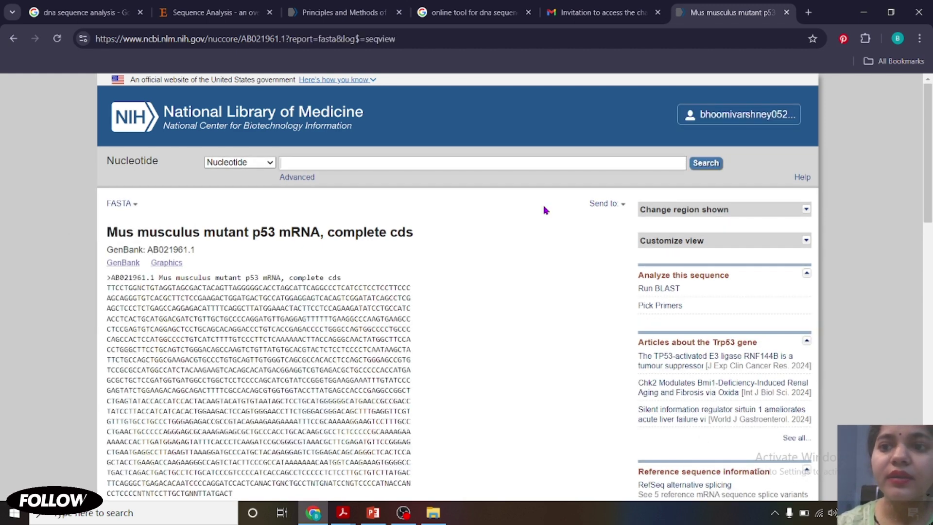
{"action": "scroll", "coordinate": [545, 210], "scroll_direction": "down", "scroll_amount": 3}
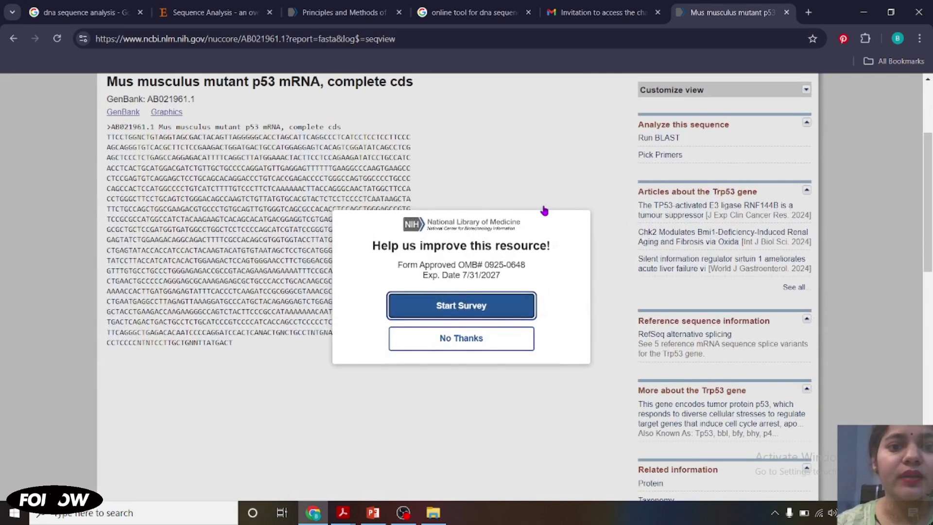
{"action": "scroll", "coordinate": [545, 210], "scroll_direction": "up", "scroll_amount": 3}
{"action": "left_click", "coordinate": [544, 209]}
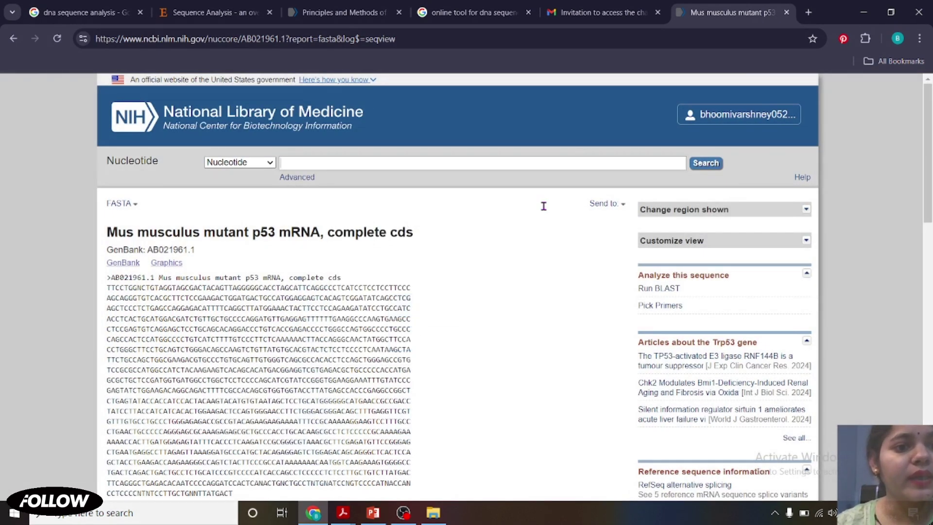
View the sequence in FASTA (text) format and return to the regular FASTA page.
{"action": "key", "text": "Tab"}
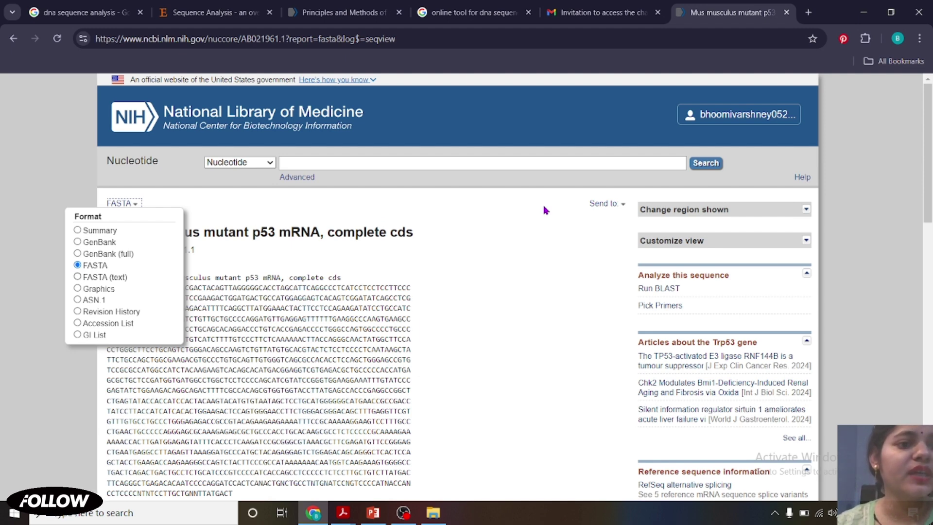
{"action": "key", "text": "Down"}
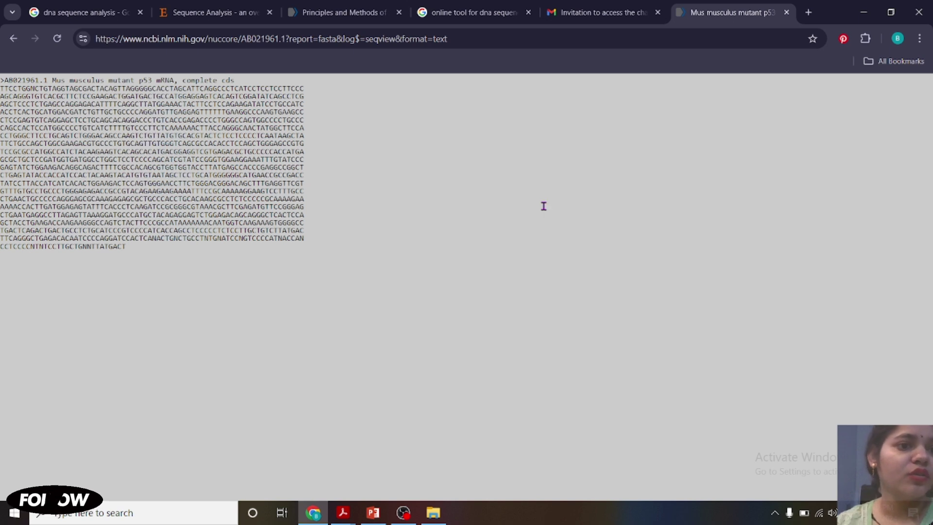
{"action": "key", "text": "alt+Left"}
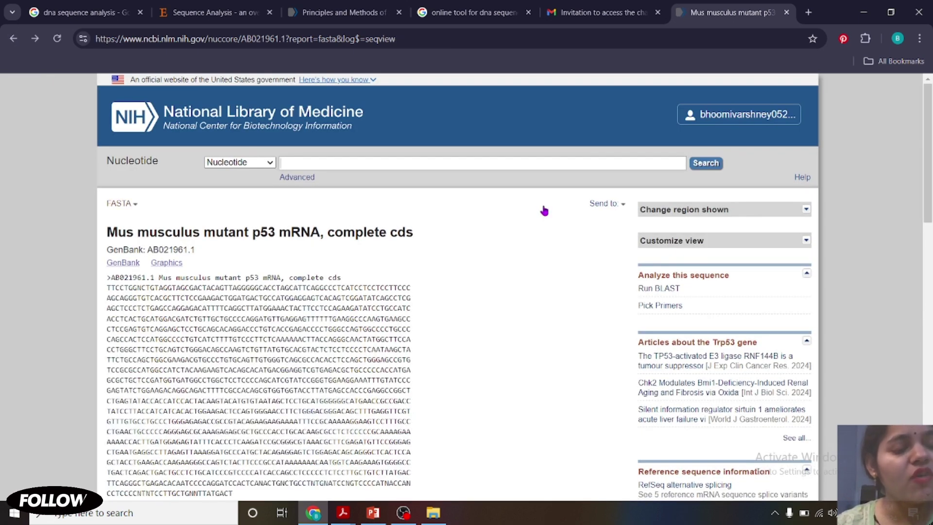
Display the record in GenBank (full) format.
{"action": "left_click", "coordinate": [122, 204]}
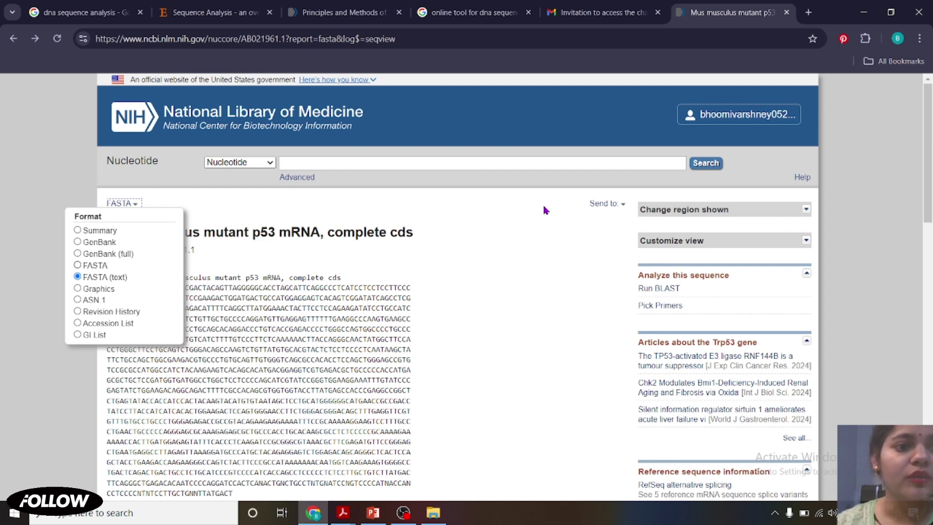
{"action": "key", "text": "Up"}
{"action": "key", "text": "Up"}
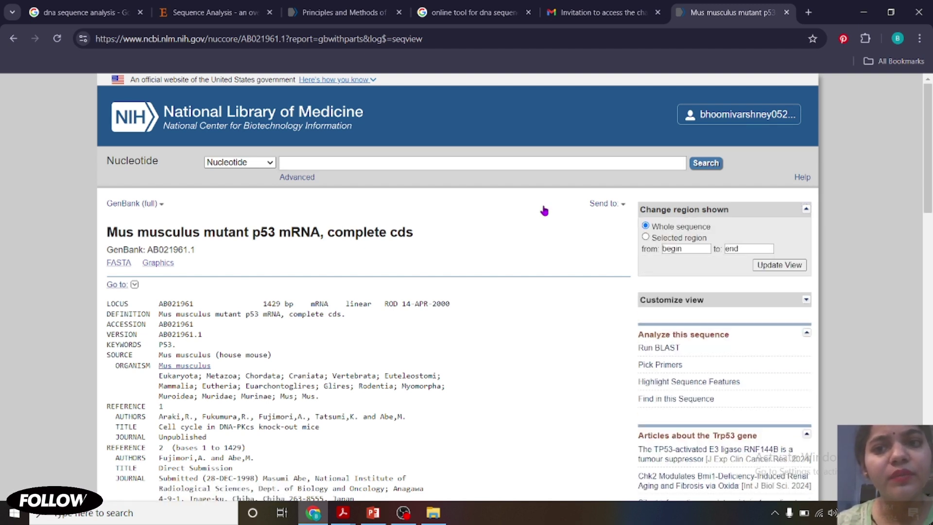
Collapse the region settings and look over the Customize view options without changing them.
{"action": "left_click", "coordinate": [807, 209]}
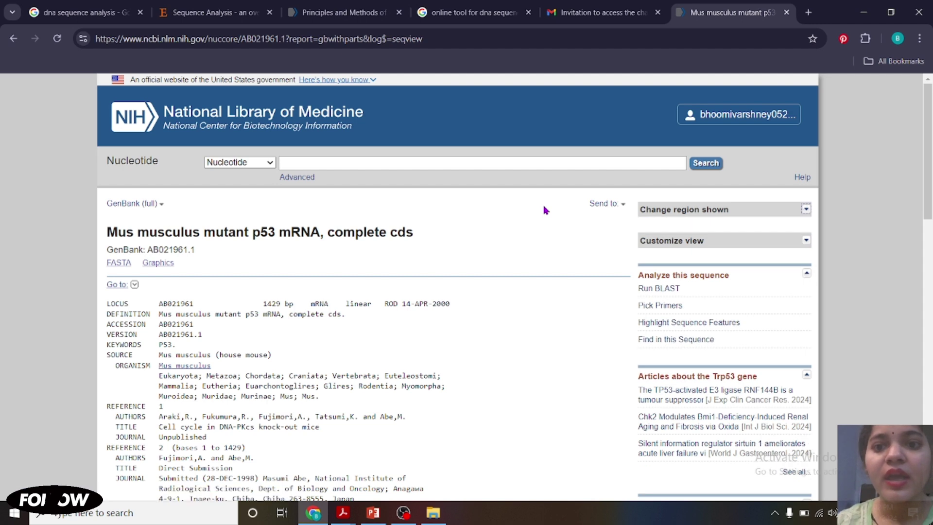
{"action": "left_click", "coordinate": [806, 240]}
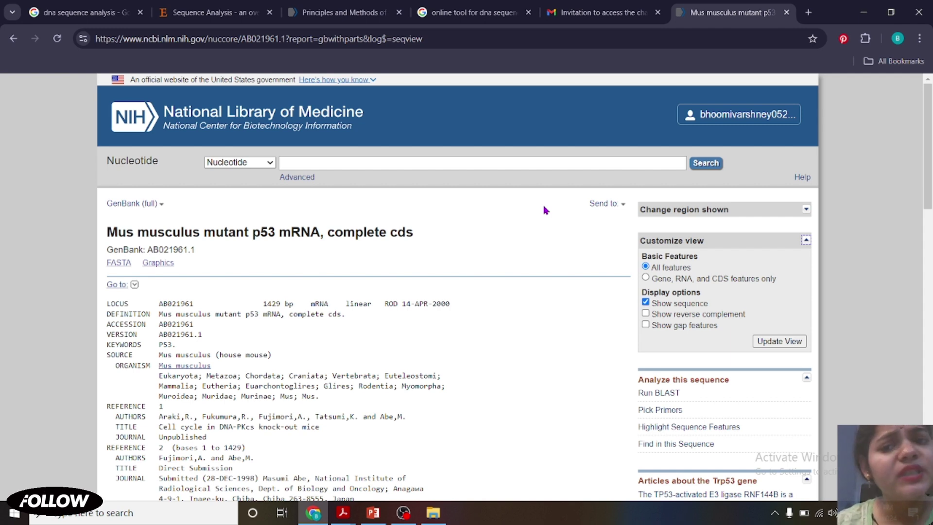
{"action": "left_click", "coordinate": [807, 240]}
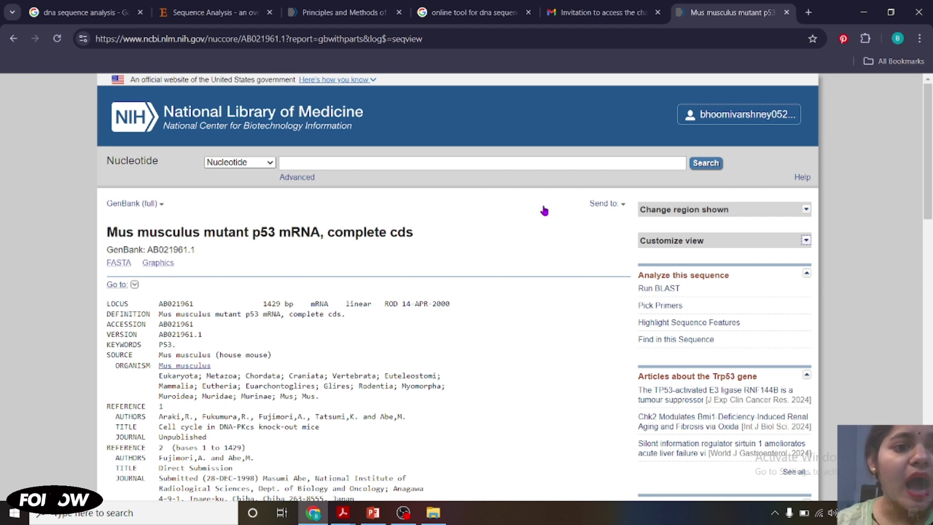
Inspect the p53 gene and coding region in the Graphics view and open the gene's FASTA record.
{"action": "left_click", "coordinate": [158, 263]}
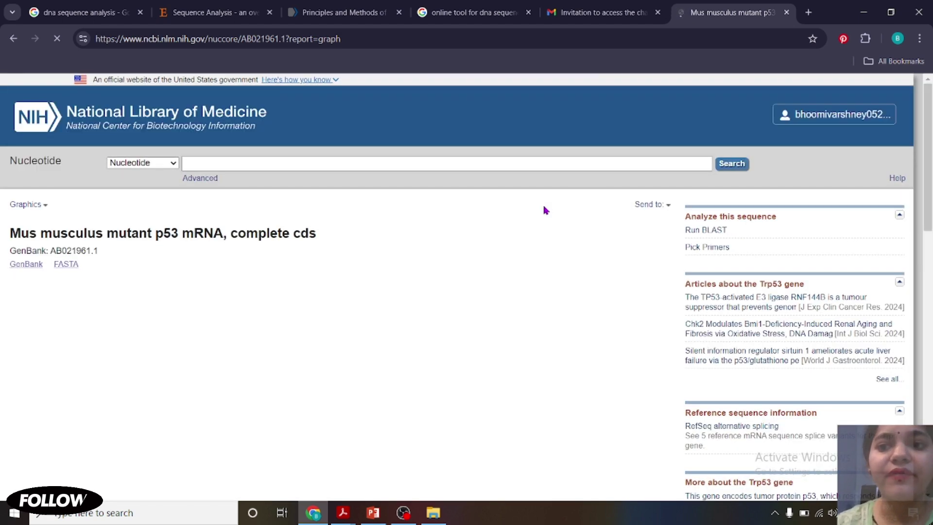
{"action": "scroll", "coordinate": [544, 210], "scroll_direction": "down", "scroll_amount": 1}
{"action": "scroll", "coordinate": [457, 287], "scroll_direction": "down", "scroll_amount": 4}
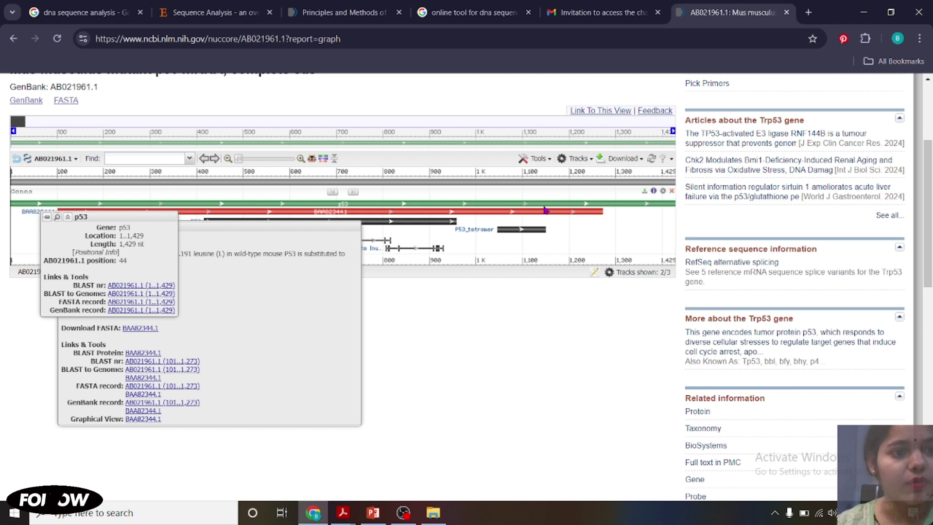
{"action": "left_click", "coordinate": [545, 210]}
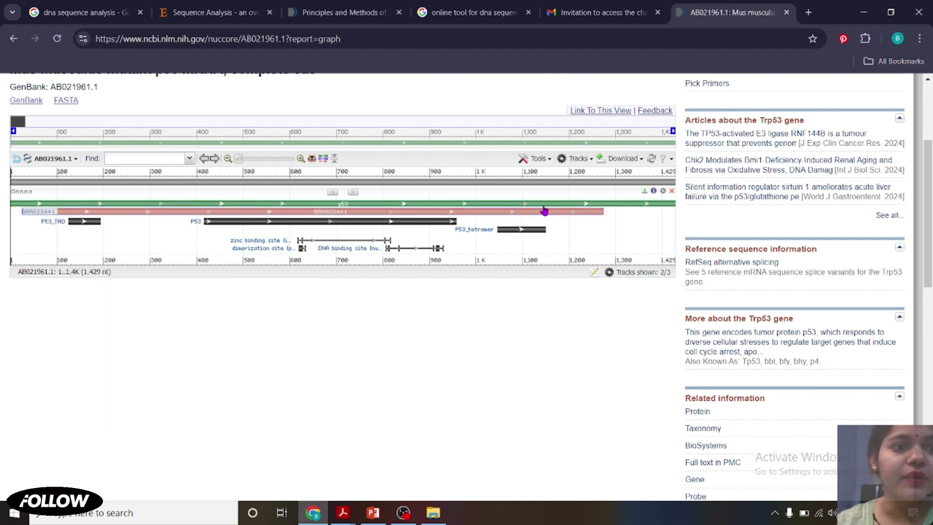
{"action": "mouse_move", "coordinate": [545, 211]}
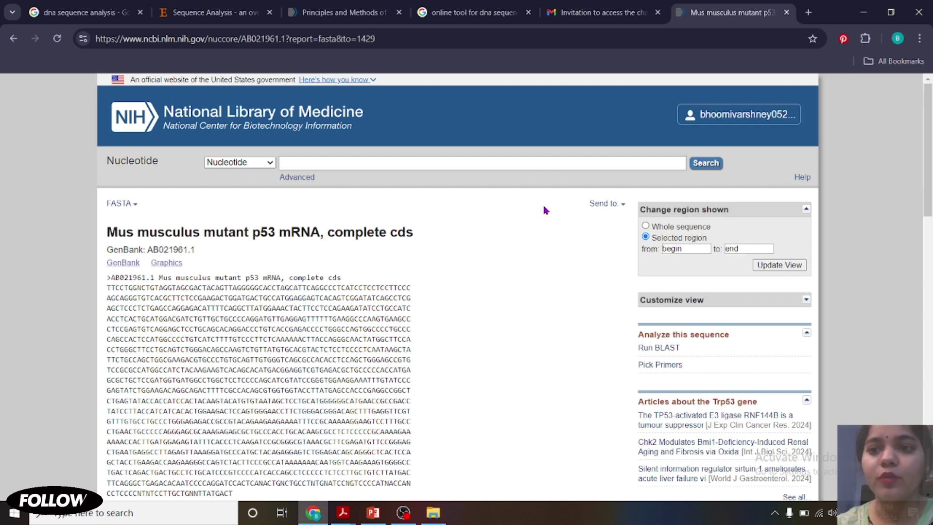
Choose to send the complete p53 record to a file.
{"action": "scroll", "coordinate": [544, 207], "scroll_direction": "down", "scroll_amount": 1}
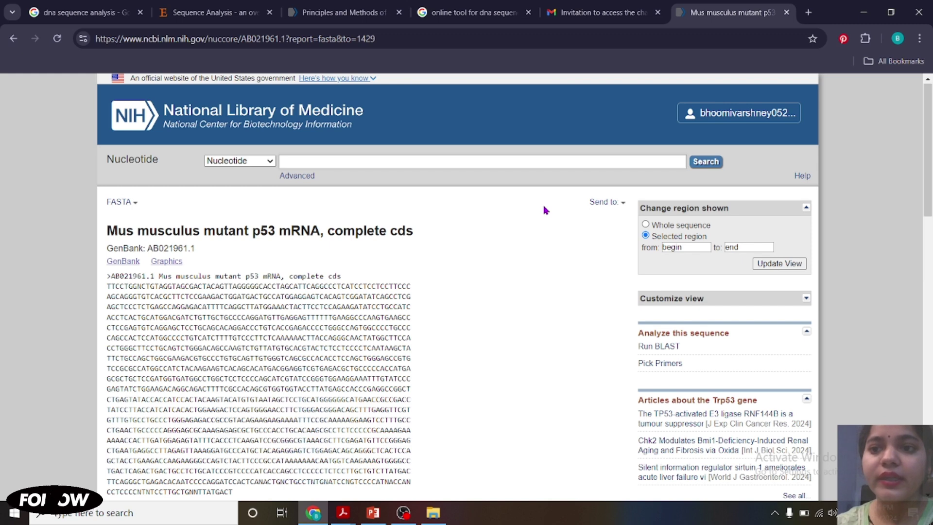
{"action": "scroll", "coordinate": [544, 209], "scroll_direction": "down", "scroll_amount": 1}
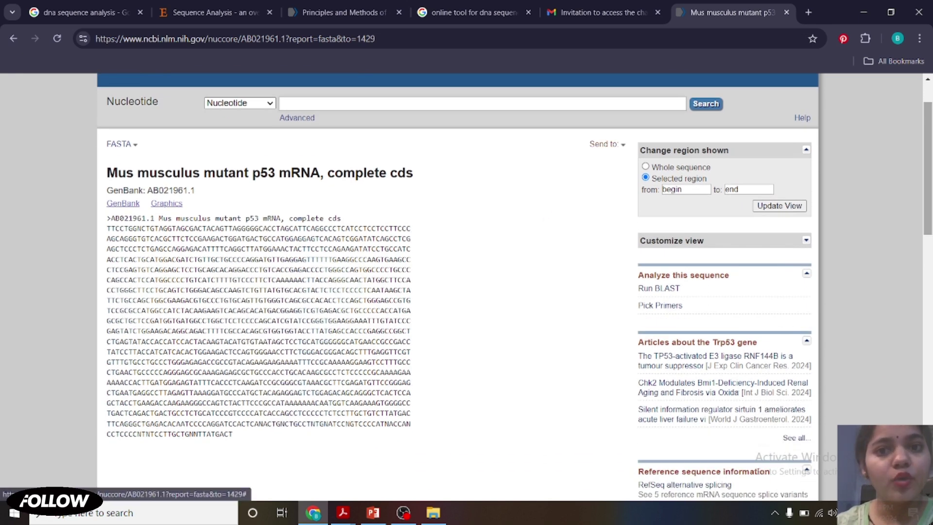
{"action": "left_click", "coordinate": [605, 144]}
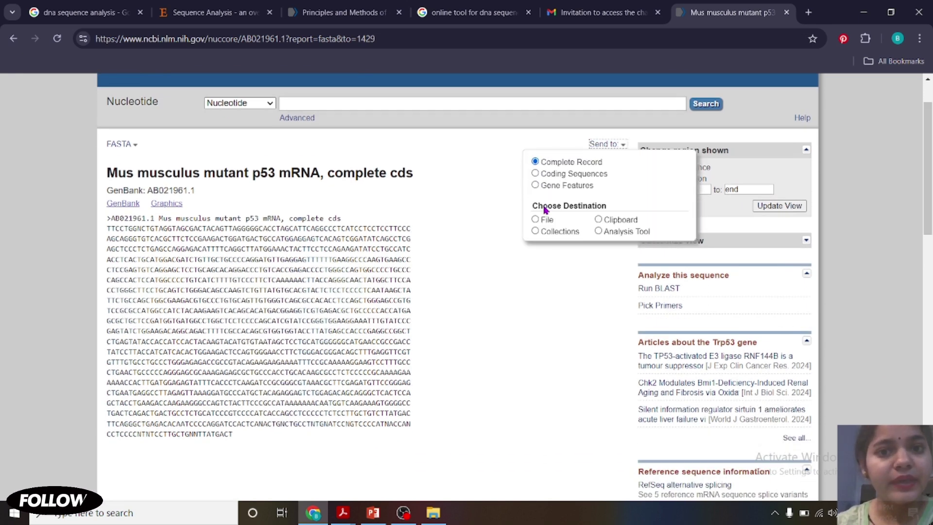
{"action": "left_click", "coordinate": [544, 219]}
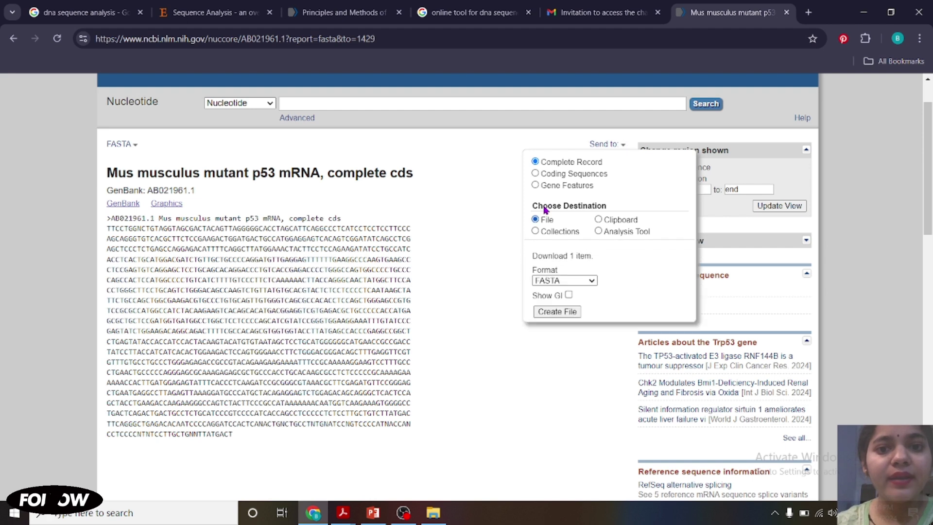
Look over the file formats offered for downloading the record, from Summary to GFF3.
{"action": "left_click", "coordinate": [564, 281]}
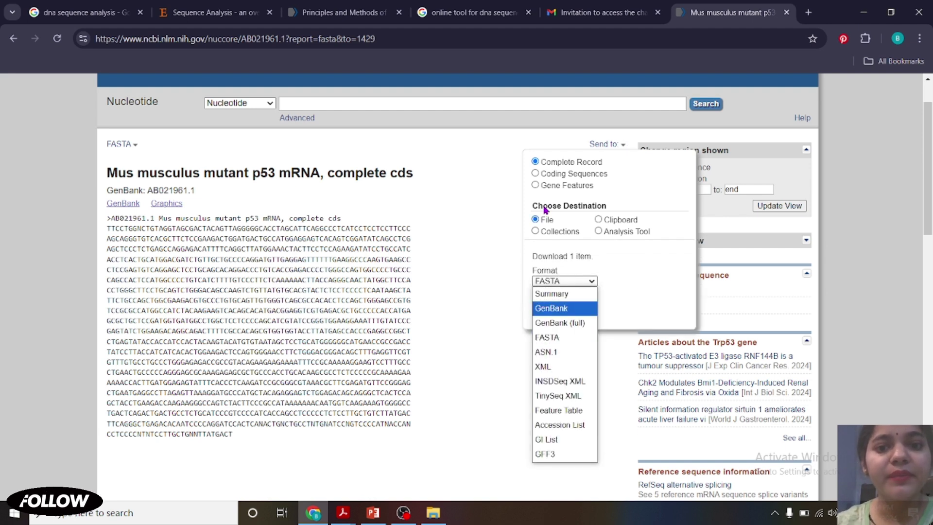
{"action": "key", "text": "Down"}
{"action": "key", "text": "Down"}
{"action": "key", "text": "Down"}
{"action": "key", "text": "Down"}
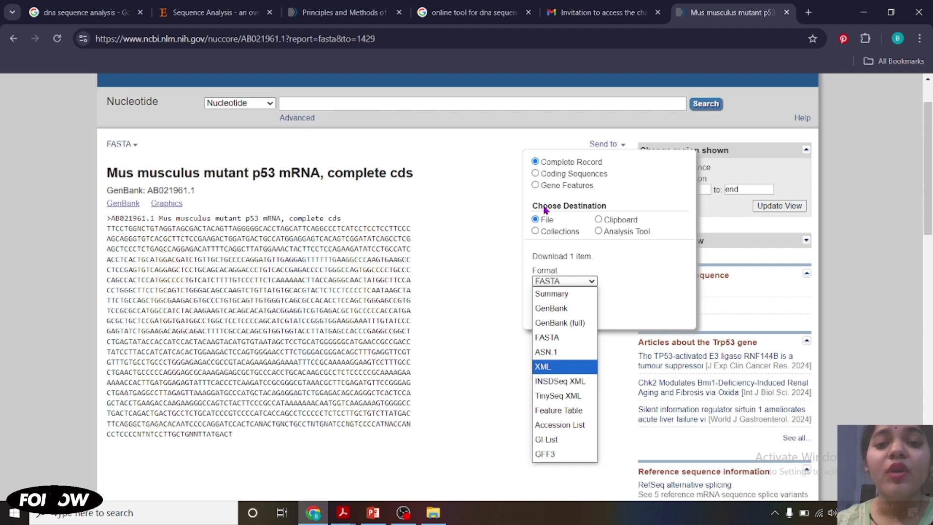
{"action": "key", "text": "Up"}
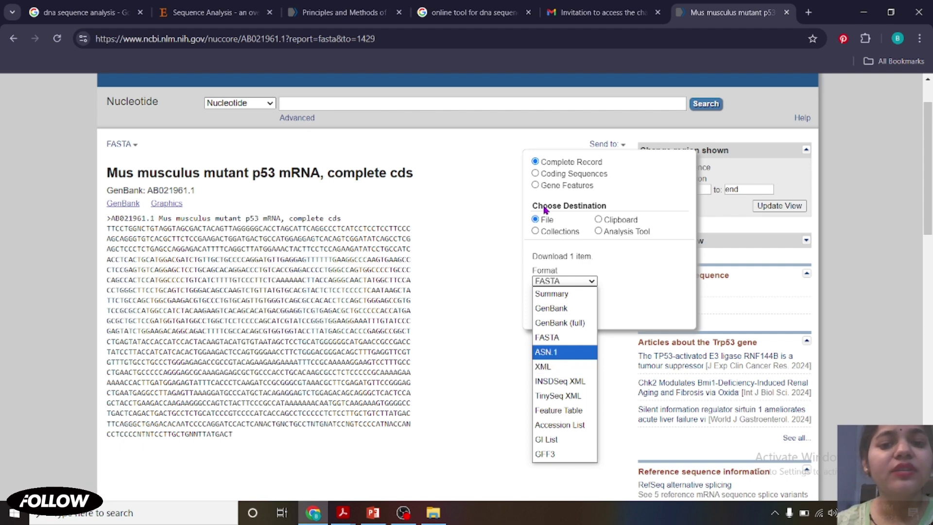
{"action": "key", "text": "Down"}
{"action": "key", "text": "Down"}
{"action": "key", "text": "Down"}
{"action": "key", "text": "Down"}
{"action": "key", "text": "Down"}
{"action": "key", "text": "Down"}
{"action": "key", "text": "Down"}
{"action": "key", "text": "Up"}
{"action": "key", "text": "Up"}
{"action": "key", "text": "Up"}
{"action": "key", "text": "Up"}
{"action": "key", "text": "Up"}
{"action": "key", "text": "Up"}
{"action": "key", "text": "Up"}
{"action": "key", "text": "Up"}
{"action": "key", "text": "Up"}
{"action": "key", "text": "Down"}
{"action": "key", "text": "Down"}
{"action": "key", "text": "Up"}
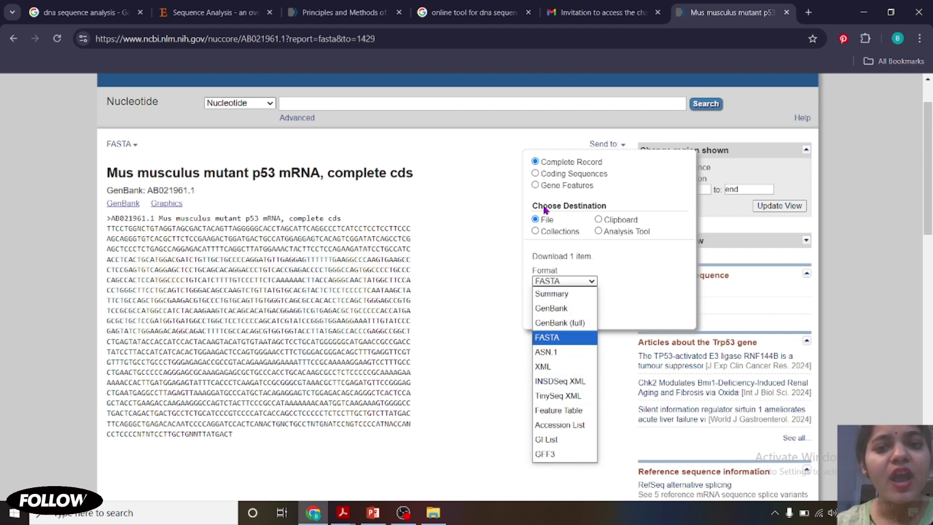
Keep FASTA as the download format and create the sequence file.
{"action": "left_click", "coordinate": [553, 341]}
{"action": "key", "text": "Tab"}
{"action": "key", "text": "Tab"}
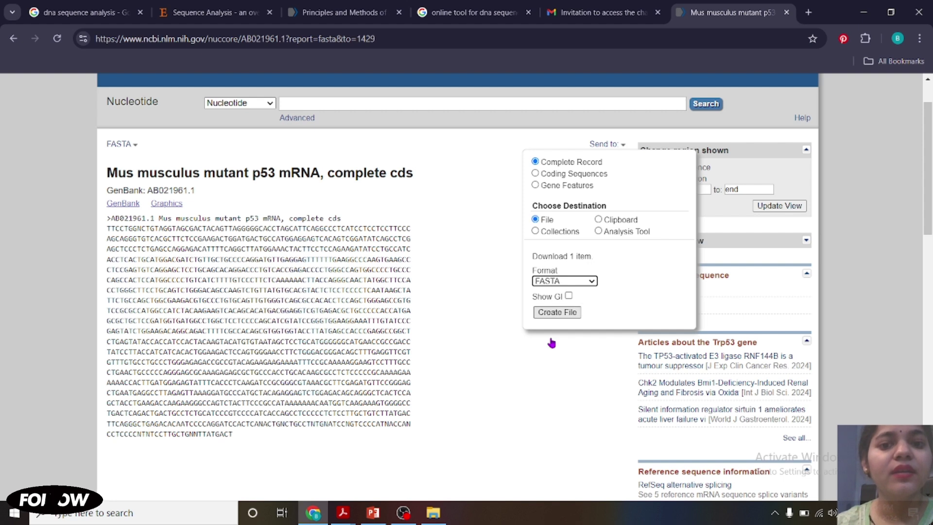
{"action": "key", "text": "Return"}
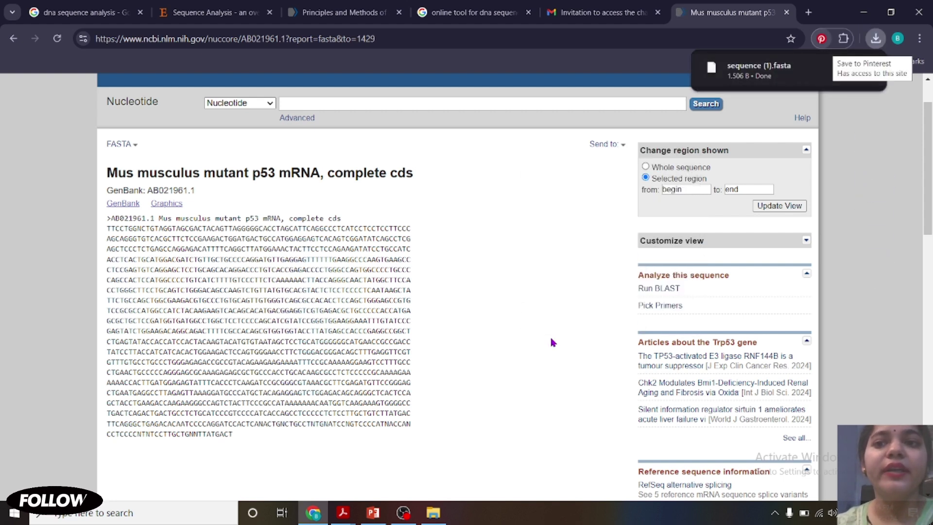
Open the downloaded FASTA file in Word without making Word the default for this file type.
{"action": "left_click", "coordinate": [820, 78]}
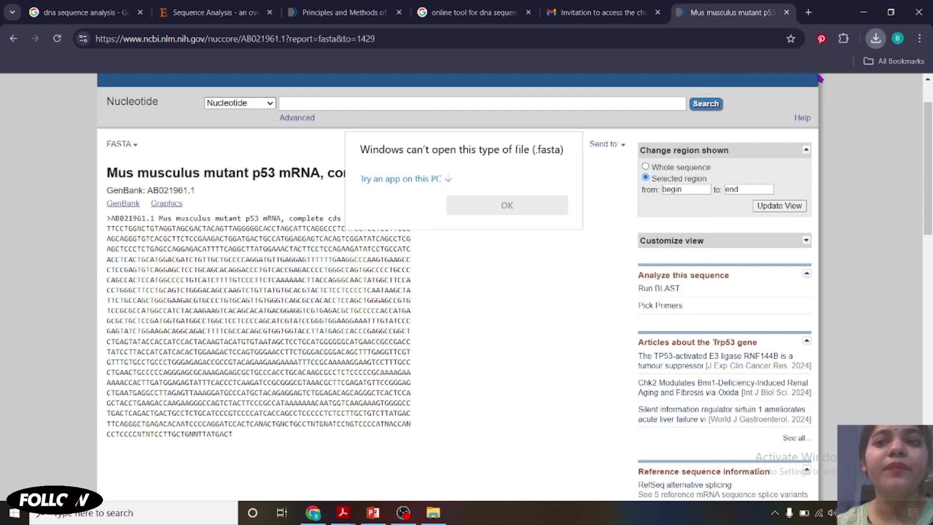
{"action": "left_click", "coordinate": [441, 180]}
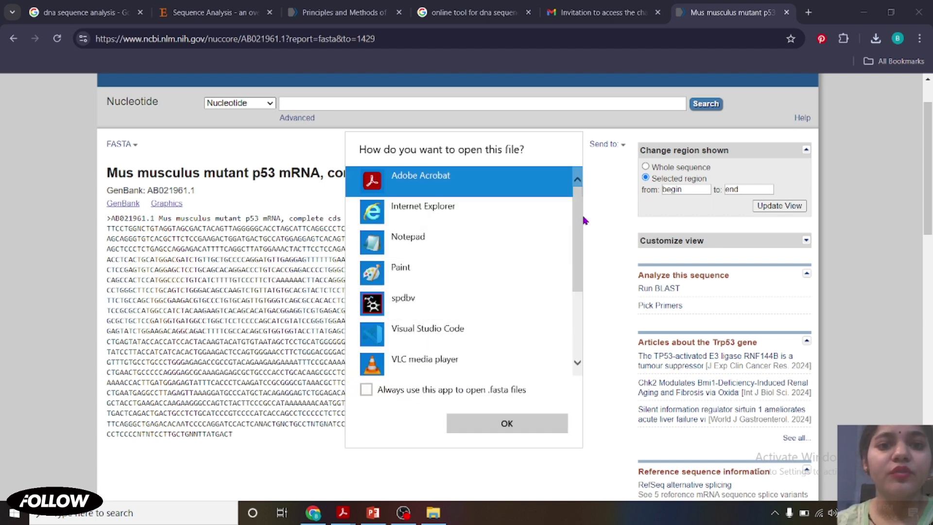
{"action": "left_click_drag", "start_coordinate": [578, 248], "coordinate": [576, 330]}
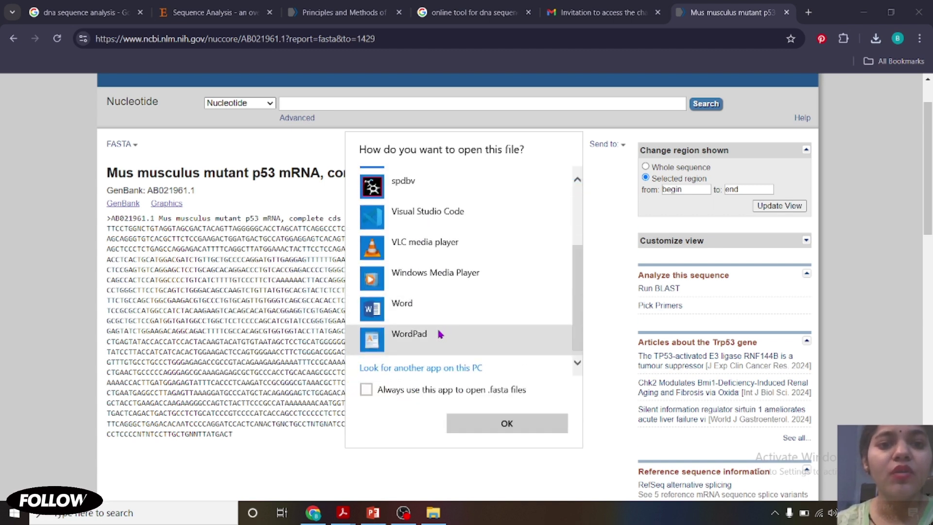
{"action": "left_click", "coordinate": [436, 315]}
{"action": "left_click", "coordinate": [506, 426]}
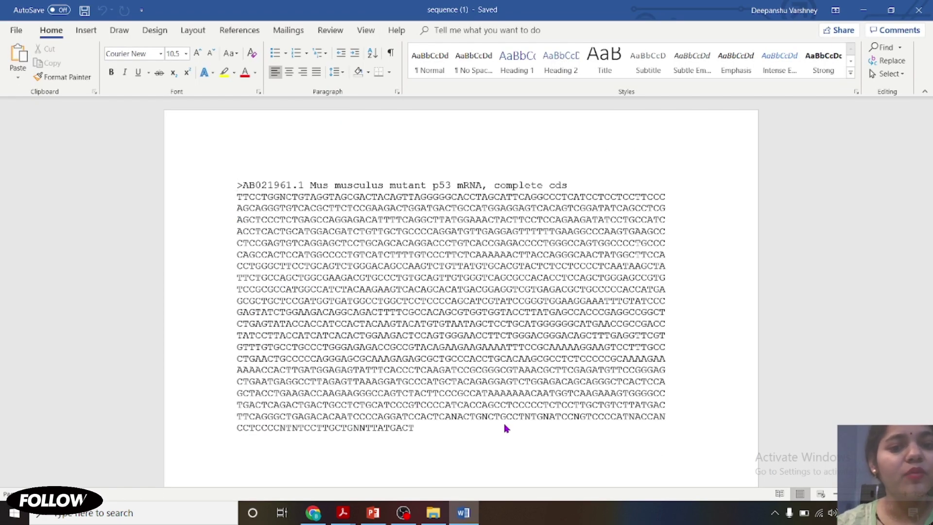
{"action": "left_click", "coordinate": [421, 429]}
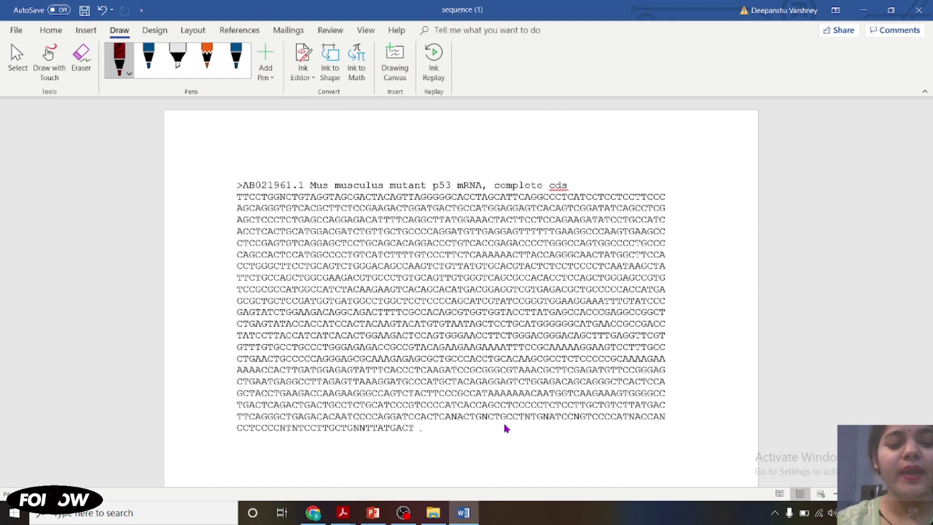
{"action": "type", "text": "Fasta"}
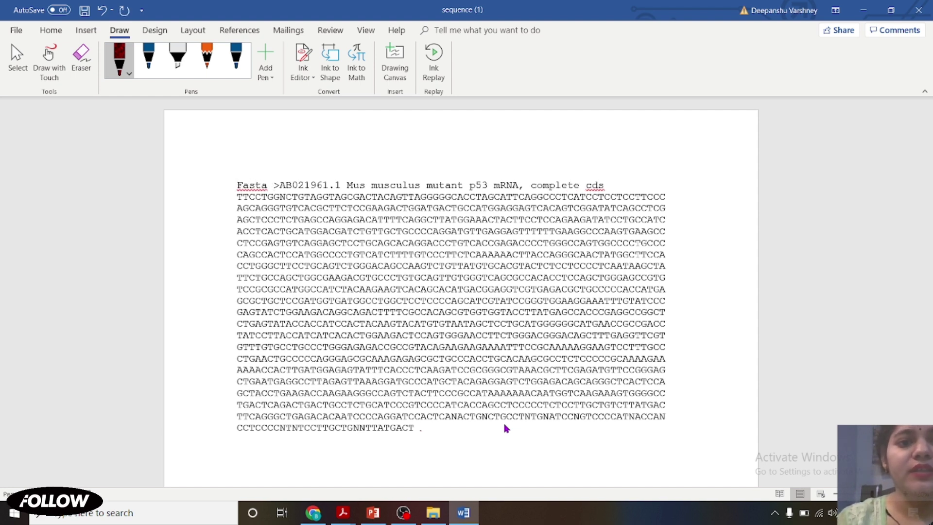
{"action": "key", "text": "BackSpace"}
{"action": "key", "text": "BackSpace"}
{"action": "key", "text": "BackSpace"}
{"action": "key", "text": "BackSpace"}
{"action": "key", "text": "BackSpace"}
{"action": "key", "text": "BackSpace"}
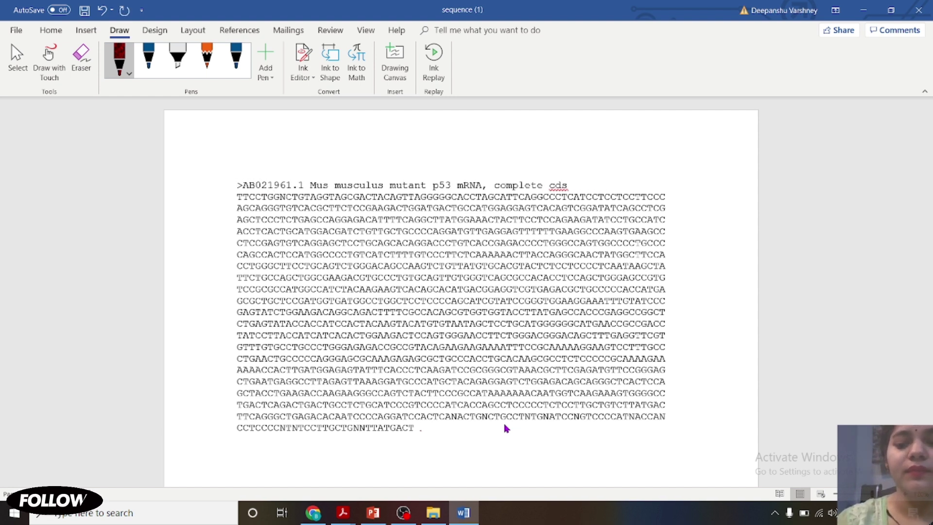
Insert blank lines above the sequence header and add the heading "Fasta Format" on its own line.
{"action": "key", "text": "Return"}
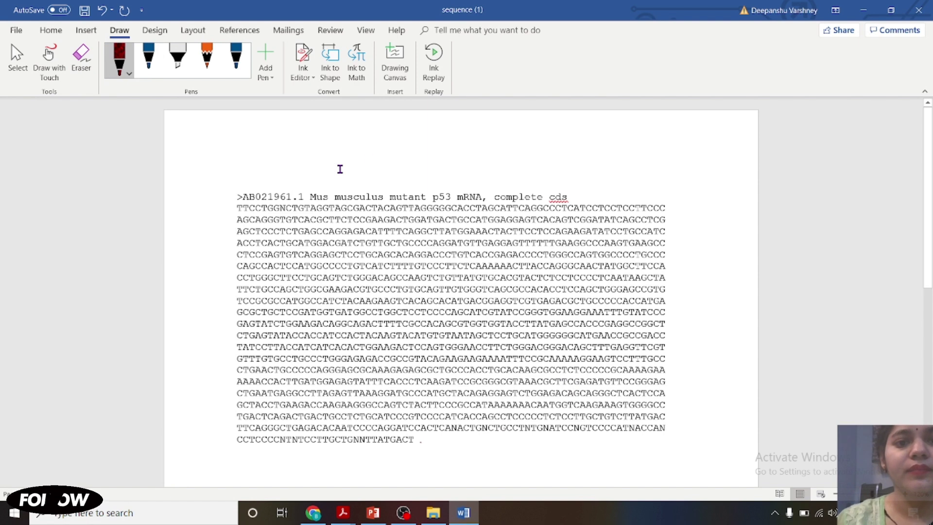
{"action": "key", "text": "Return"}
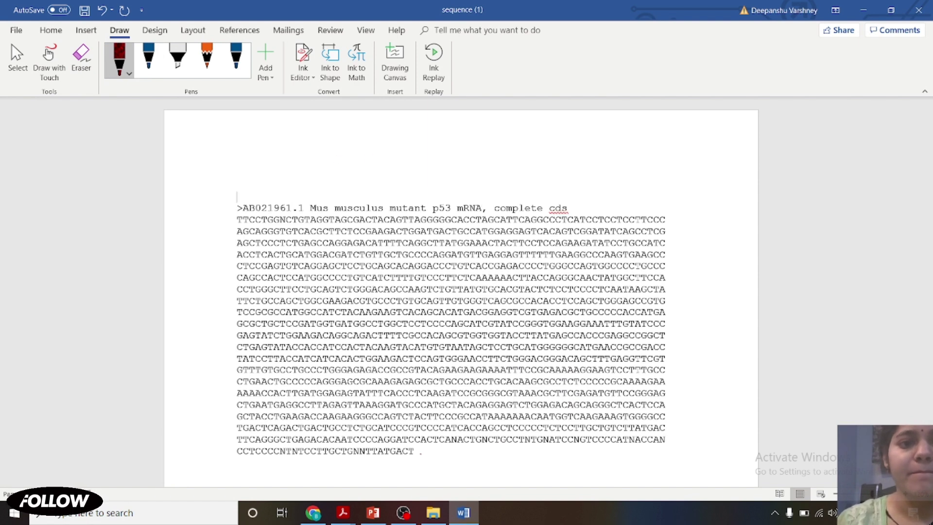
{"action": "type", "text": "Fast a"}
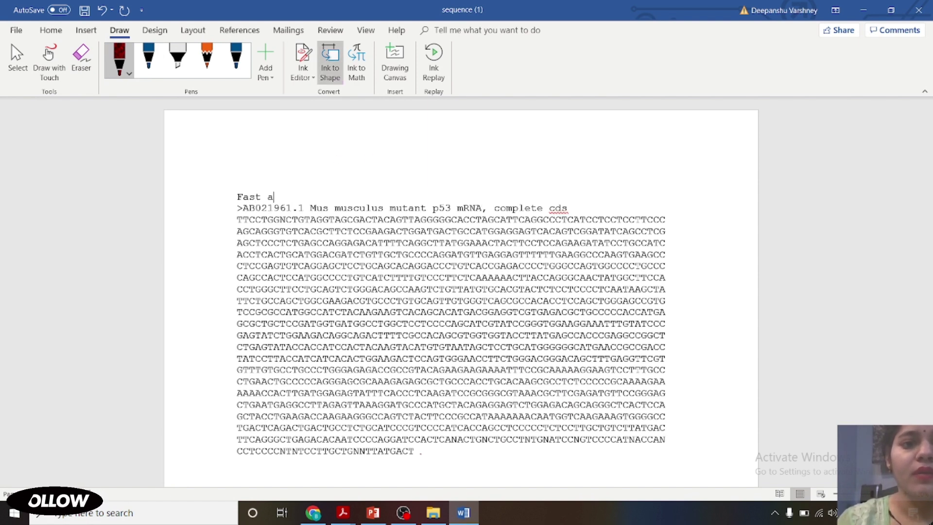
{"action": "key", "text": "BackSpace"}
{"action": "type", "text": "a "}
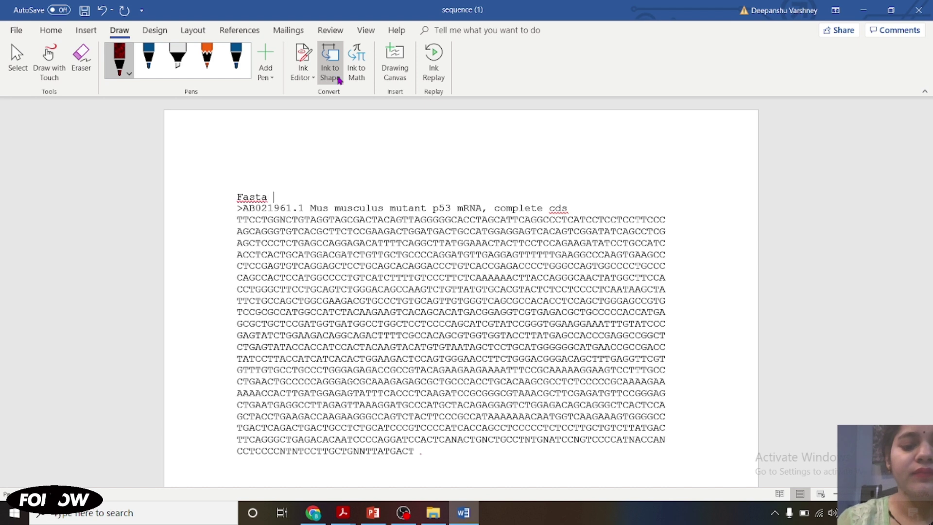
{"action": "type", "text": "Format"}
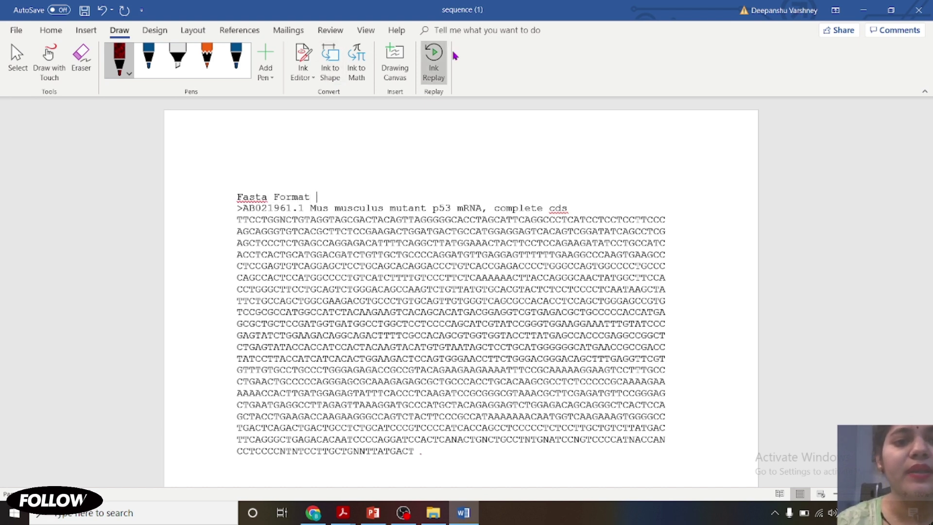
Center the "Fasta Format" heading and set its font size to 18.
{"action": "left_click_drag", "start_coordinate": [323, 197], "coordinate": [238, 197]}
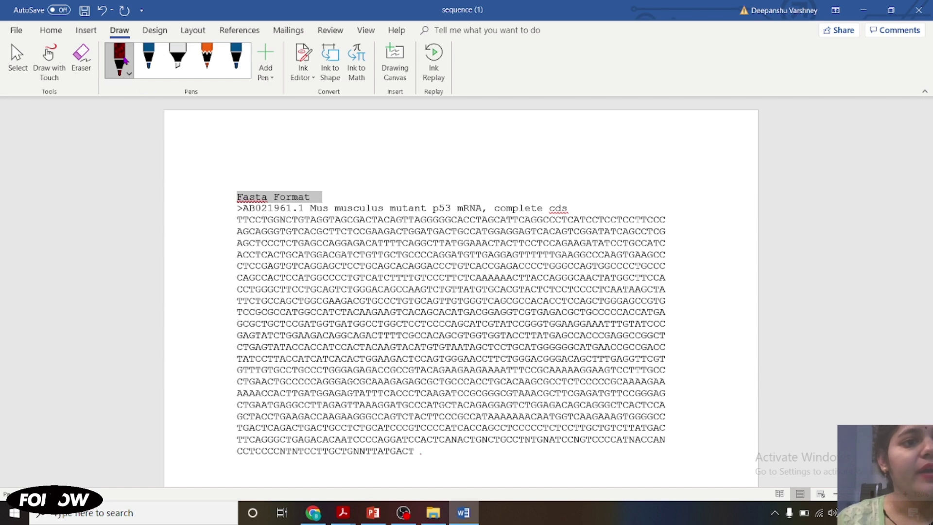
{"action": "left_click", "coordinate": [51, 31]}
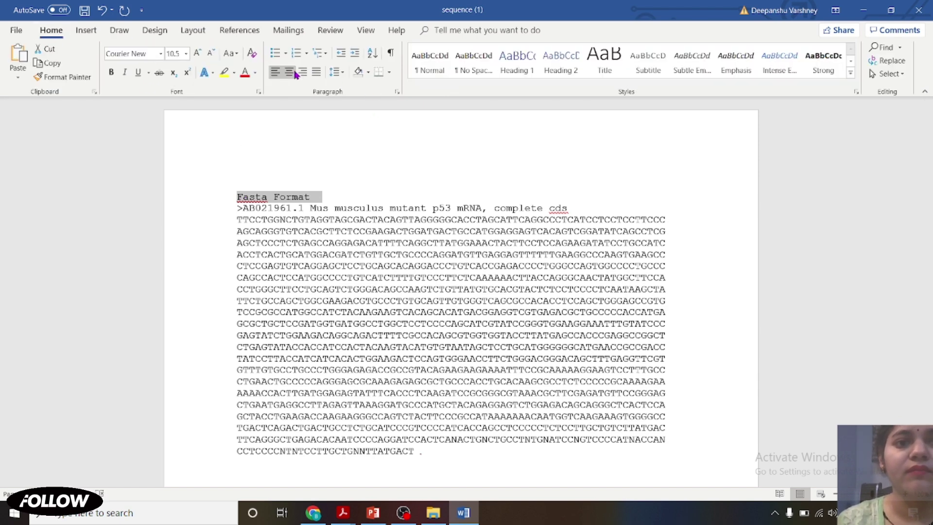
{"action": "left_click", "coordinate": [290, 72]}
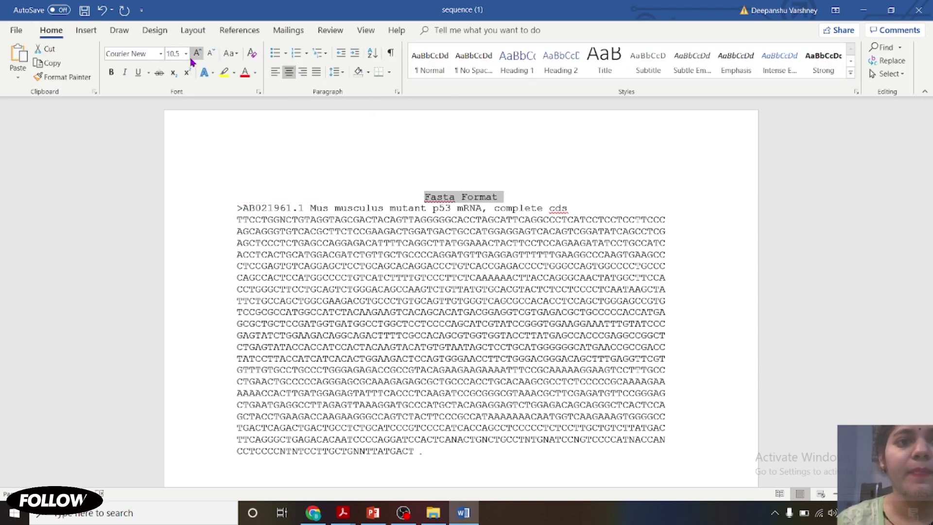
{"action": "left_click", "coordinate": [186, 53]}
{"action": "left_click", "coordinate": [172, 146]}
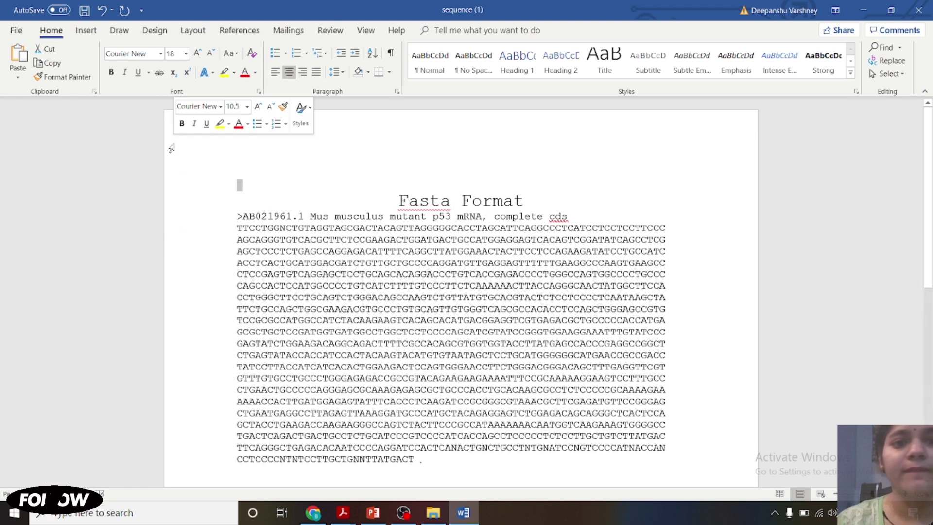
{"action": "left_click", "coordinate": [328, 181]}
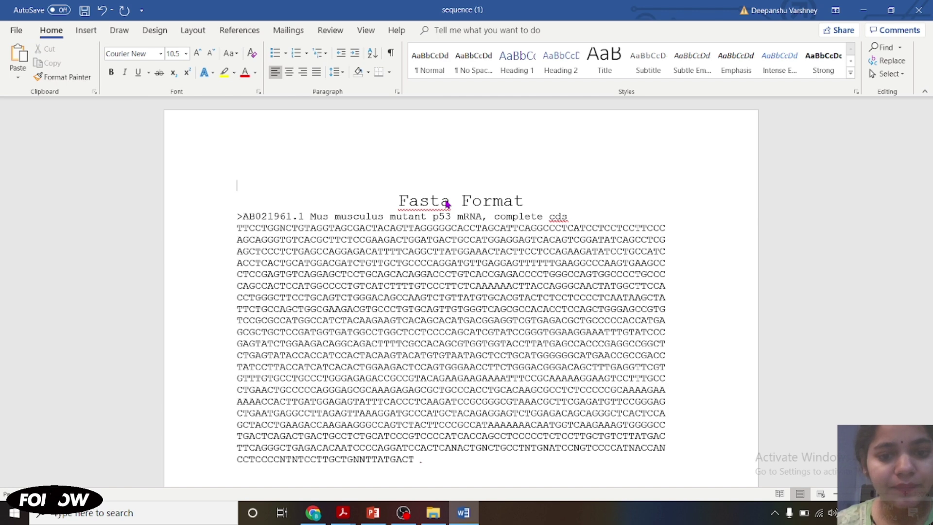
Switch to the browser, display the p53 record in GenBank format and copy the LOCUS identifier AB021961.
{"action": "left_click", "coordinate": [315, 514]}
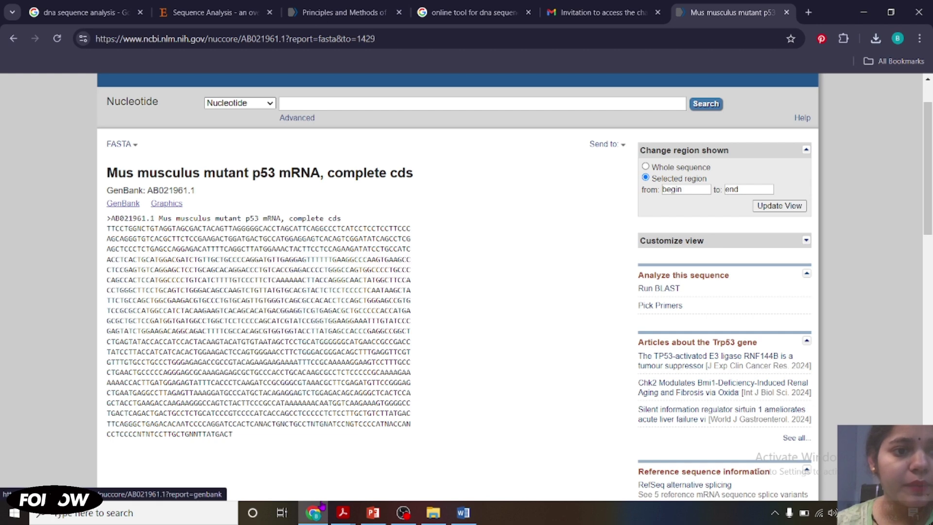
{"action": "key", "text": "Return"}
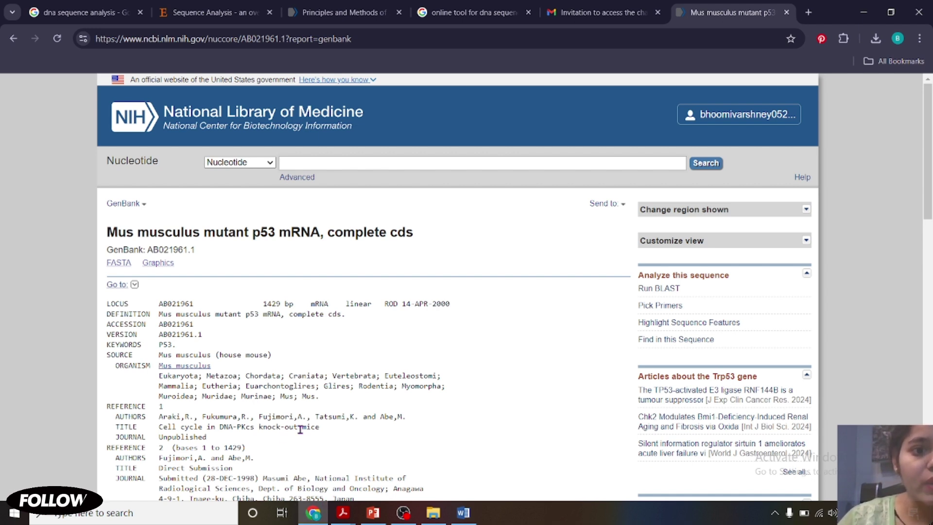
{"action": "left_click_drag", "start_coordinate": [198, 304], "coordinate": [160, 302]}
{"action": "key", "text": "ctrl+c"}
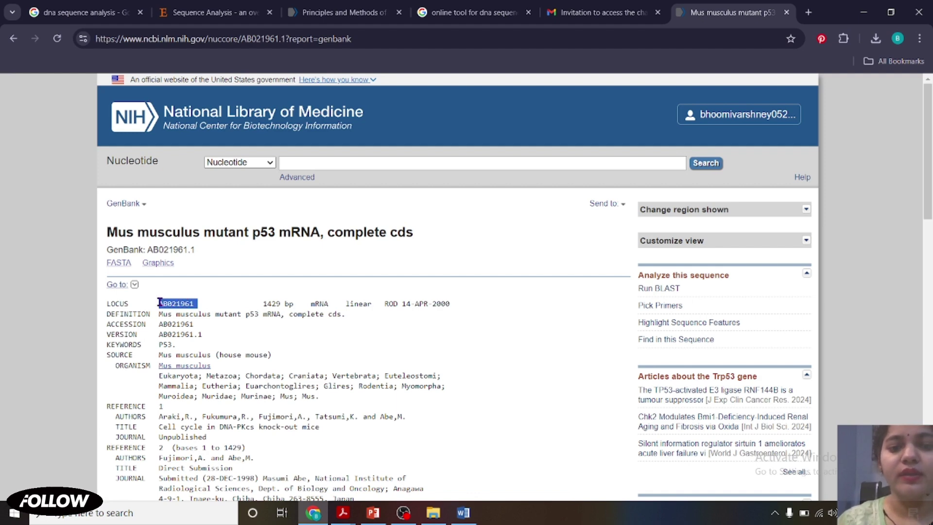
Switch to the Word document and paste AB021961 on a new line below the end of the sequence.
{"action": "left_click", "coordinate": [467, 516]}
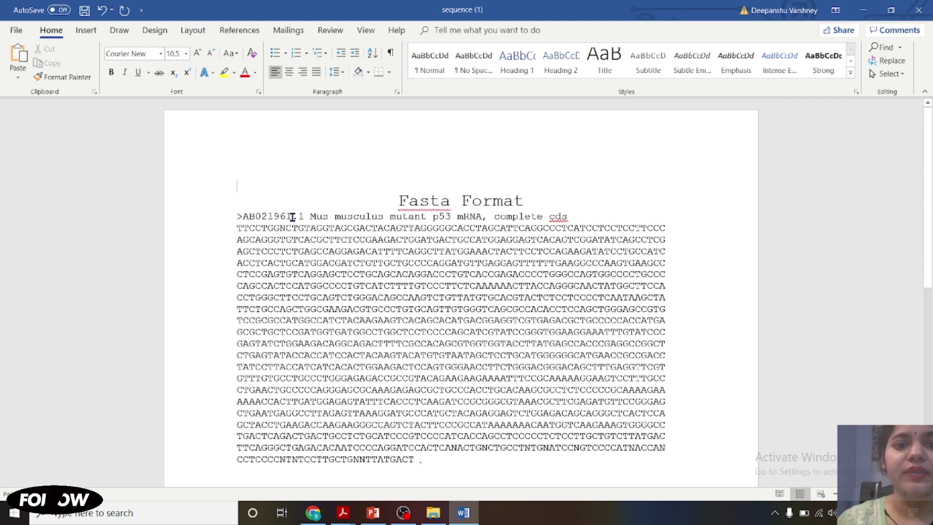
{"action": "scroll", "coordinate": [400, 457], "scroll_direction": "down", "scroll_amount": 2}
{"action": "left_click", "coordinate": [441, 382]}
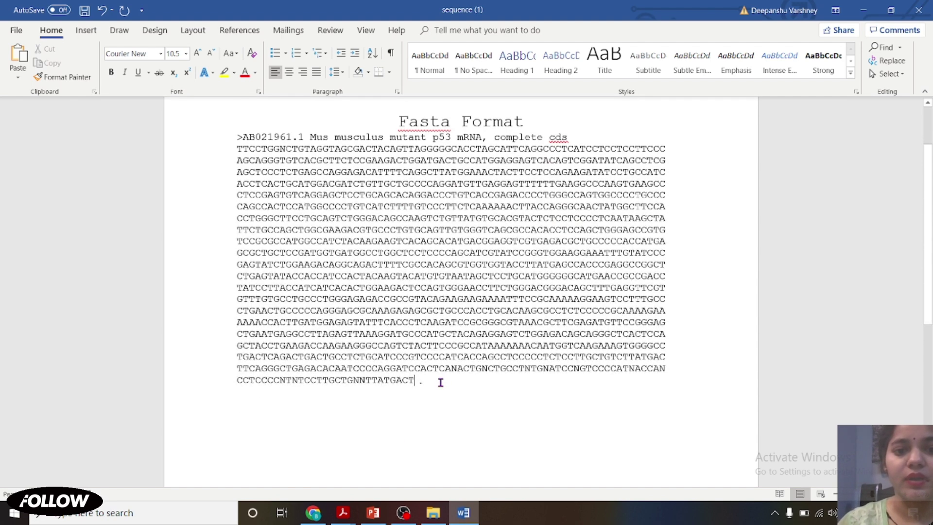
{"action": "key", "text": "Return"}
{"action": "key", "text": "ctrl+v"}
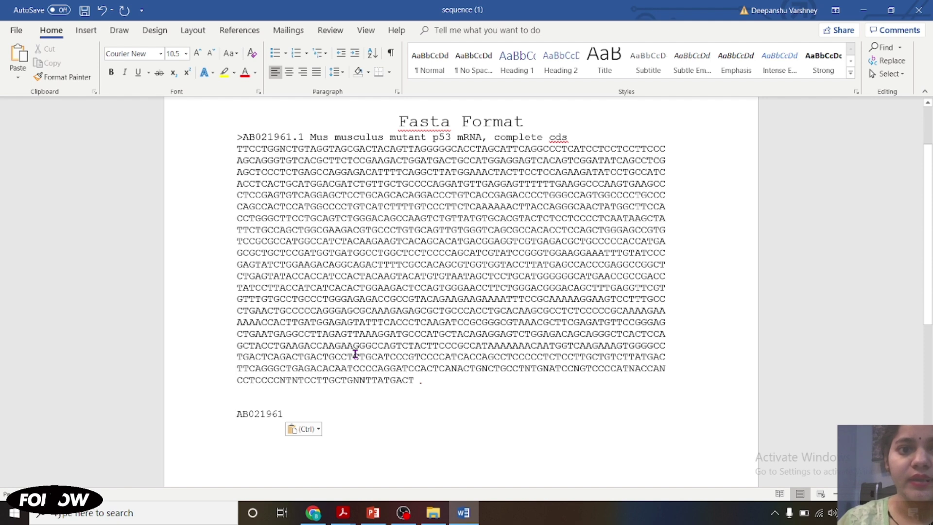
{"action": "left_click", "coordinate": [458, 517]}
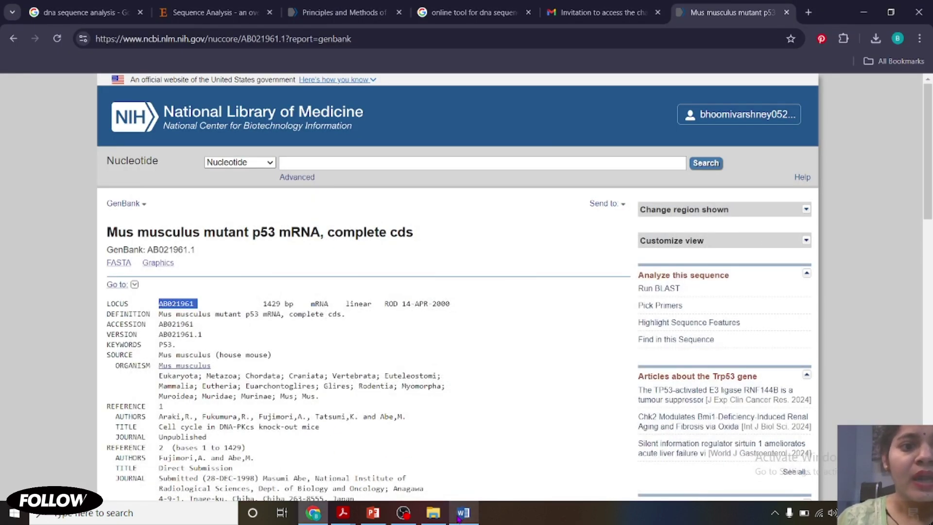
{"action": "left_click", "coordinate": [459, 518]}
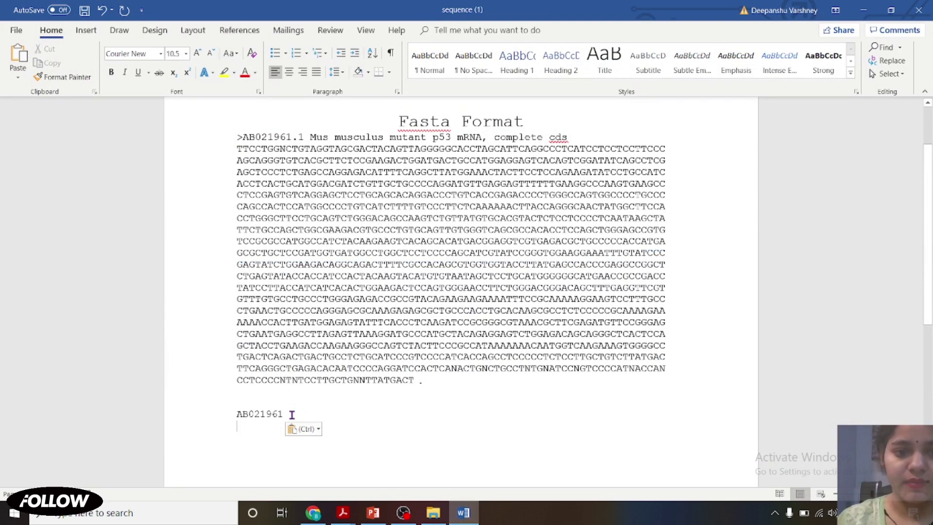
Copy the identifier AB021961 below the sequence in the Word document and switch to the browser.
{"action": "left_click_drag", "start_coordinate": [292, 414], "coordinate": [235, 409]}
{"action": "key", "text": "ctrl+c"}
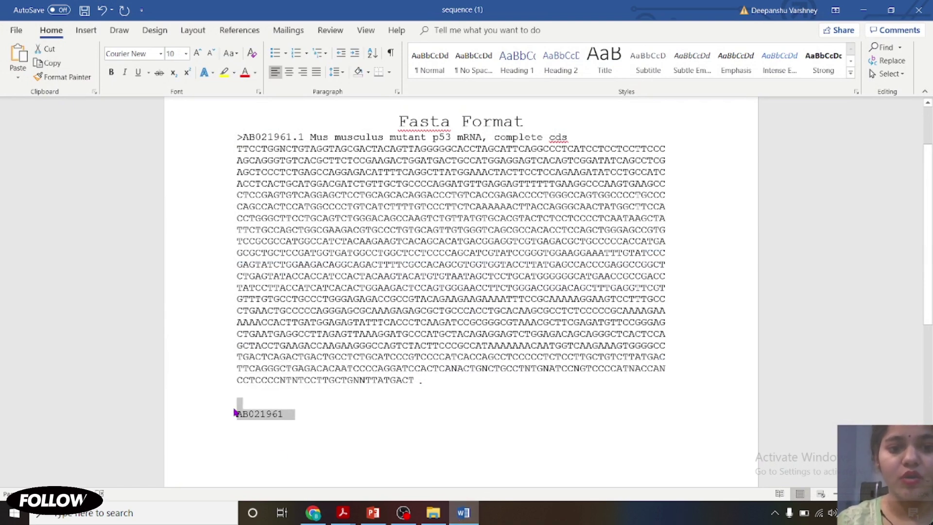
{"action": "left_click", "coordinate": [314, 510]}
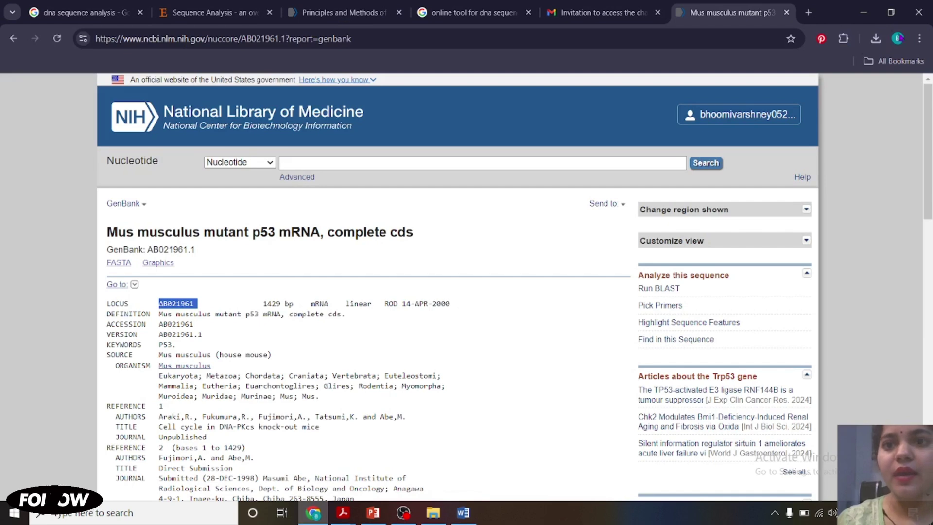
In a new browser tab, search Google for "ncbi" and open the National Center for Biotechnology Information website.
{"action": "left_click", "coordinate": [809, 12]}
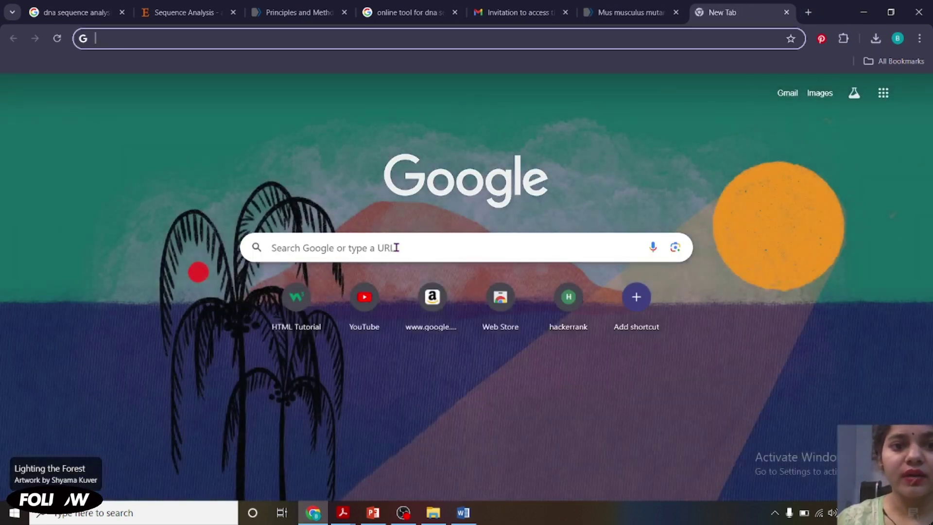
{"action": "left_click", "coordinate": [396, 247]}
{"action": "type", "text": "ncbi"}
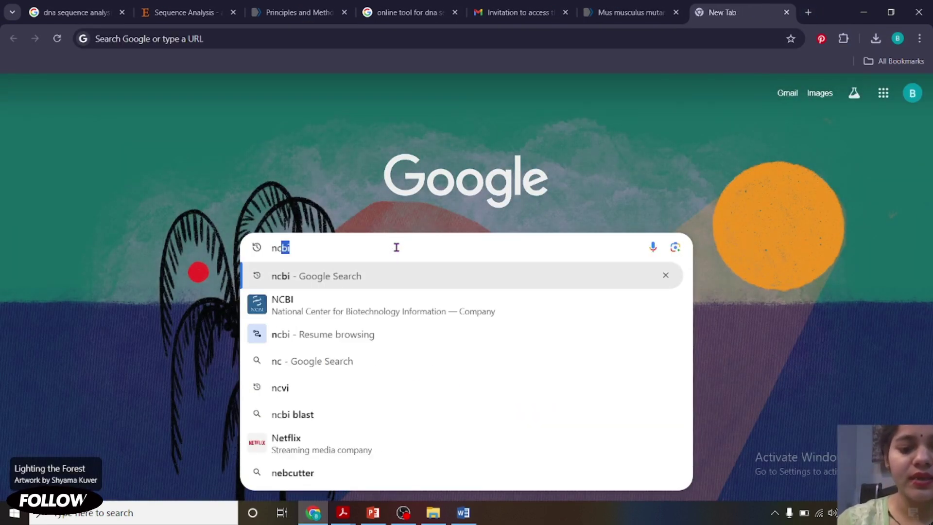
{"action": "key", "text": "Return"}
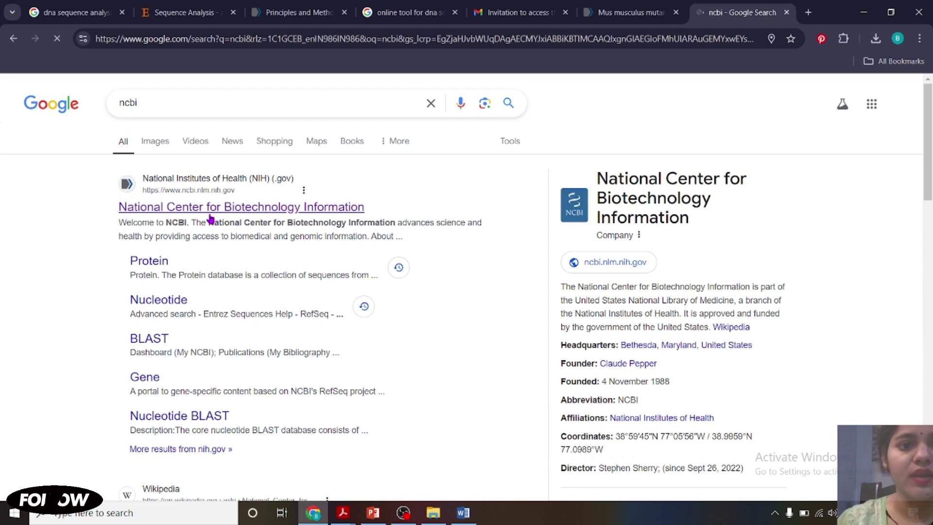
{"action": "left_click", "coordinate": [209, 214]}
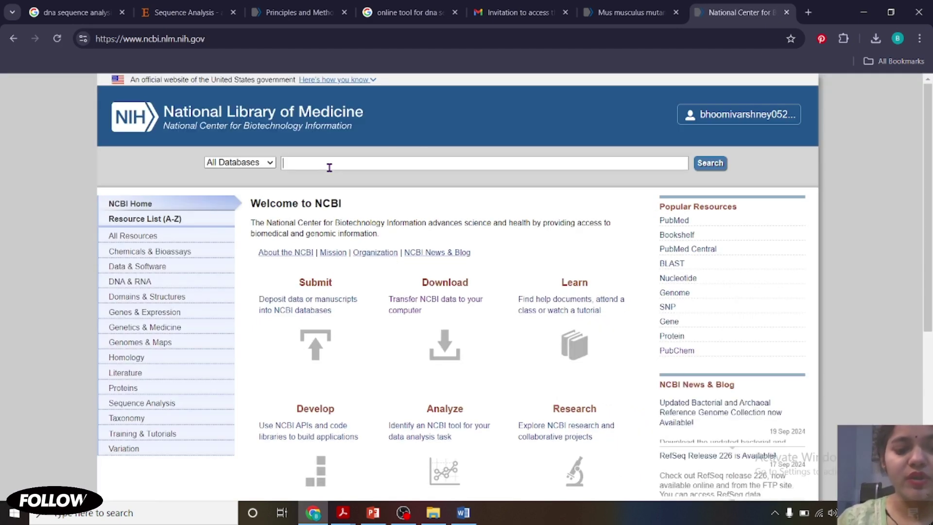
Search all NCBI databases for the copied identifier AB021961 and open the "Mus musculus mutant p53 mRNA, complete cds" nucleotide record.
{"action": "key", "text": "ctrl+v"}
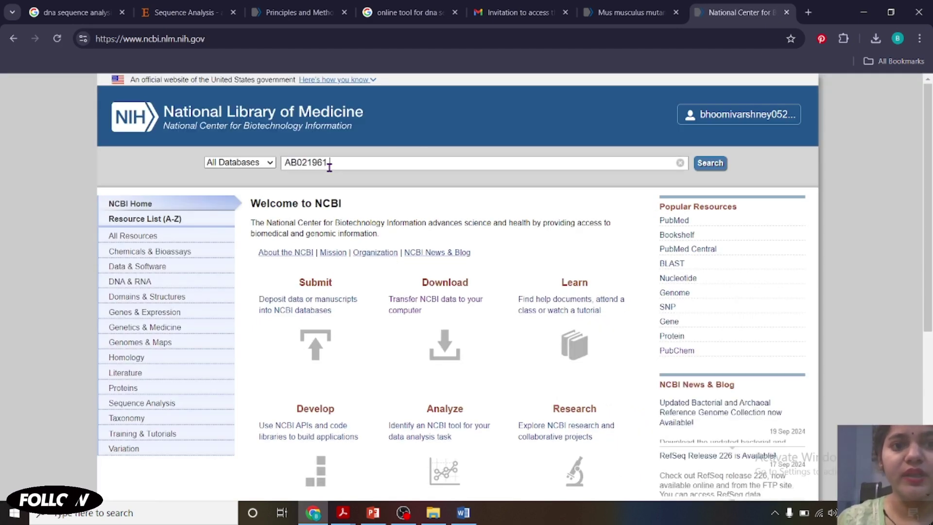
{"action": "left_click", "coordinate": [703, 165]}
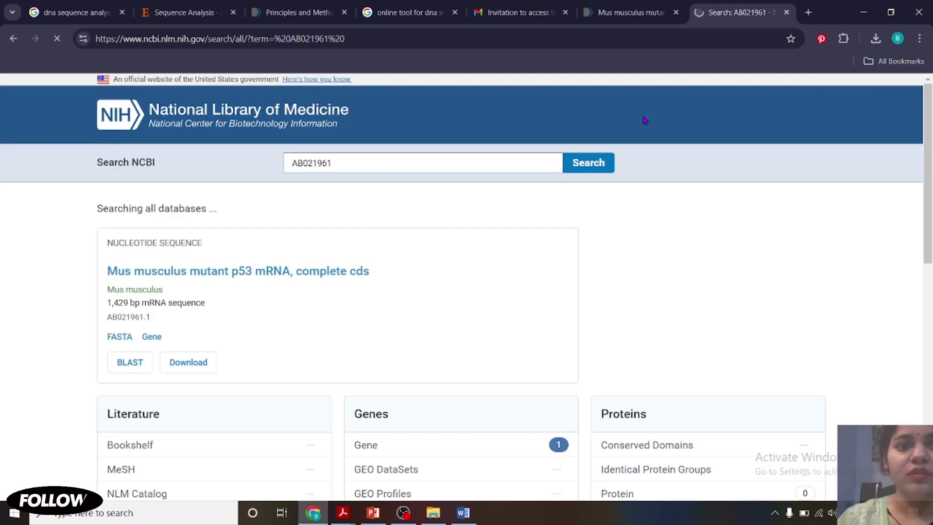
{"action": "scroll", "coordinate": [409, 243], "scroll_direction": "down", "scroll_amount": 5}
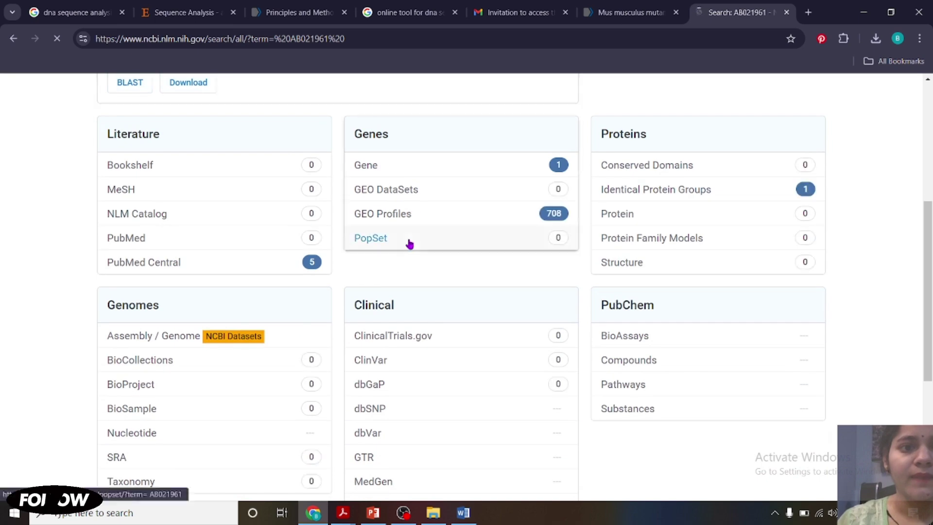
{"action": "scroll", "coordinate": [408, 240], "scroll_direction": "up", "scroll_amount": 3}
{"action": "left_click", "coordinate": [148, 152]}
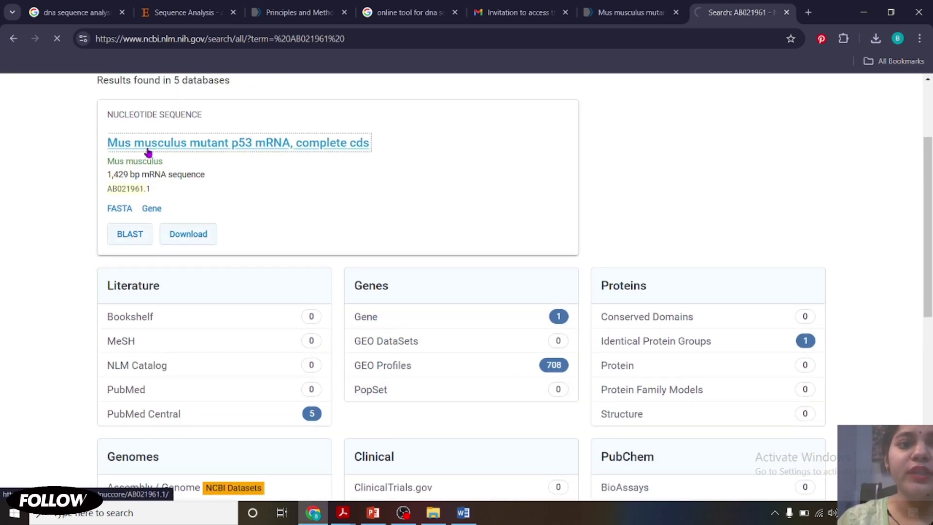
{"action": "scroll", "coordinate": [212, 255], "scroll_direction": "down", "scroll_amount": 2}
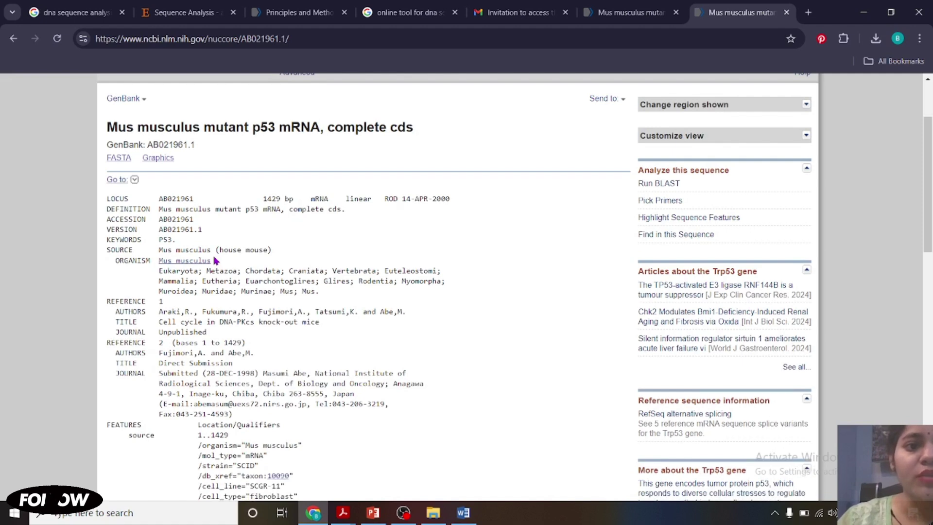